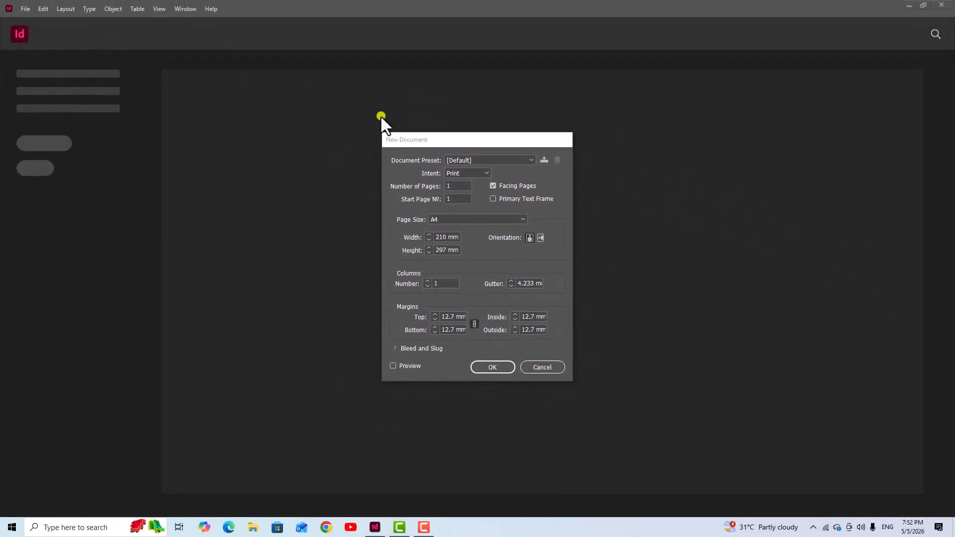
Choose the [Default] document preset and the Print intent for the new document.
left_click(440, 143)
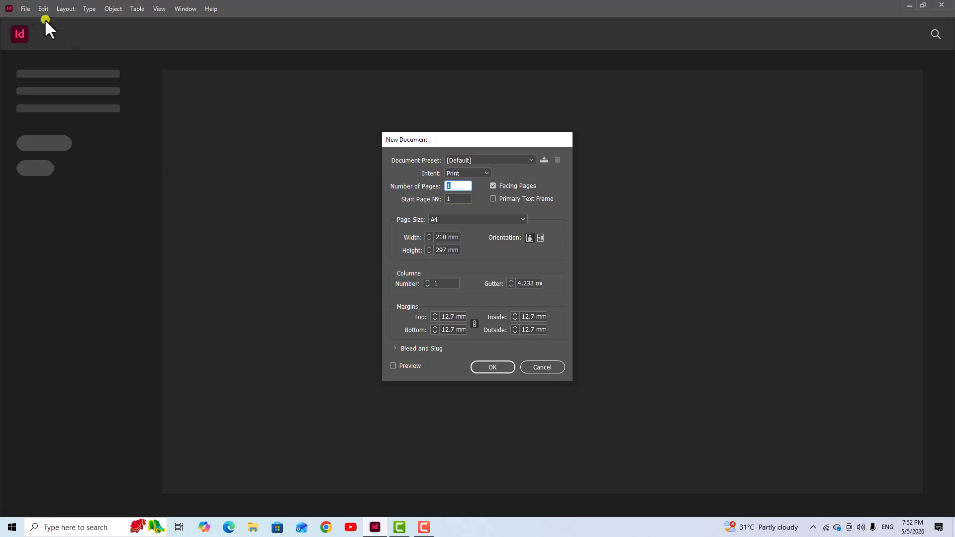
left_click(25, 6)
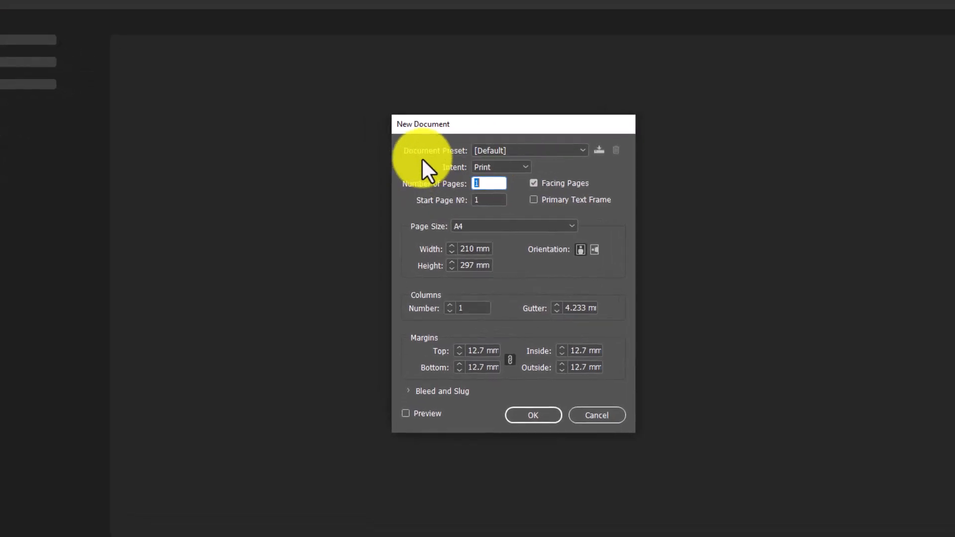
left_click(527, 151)
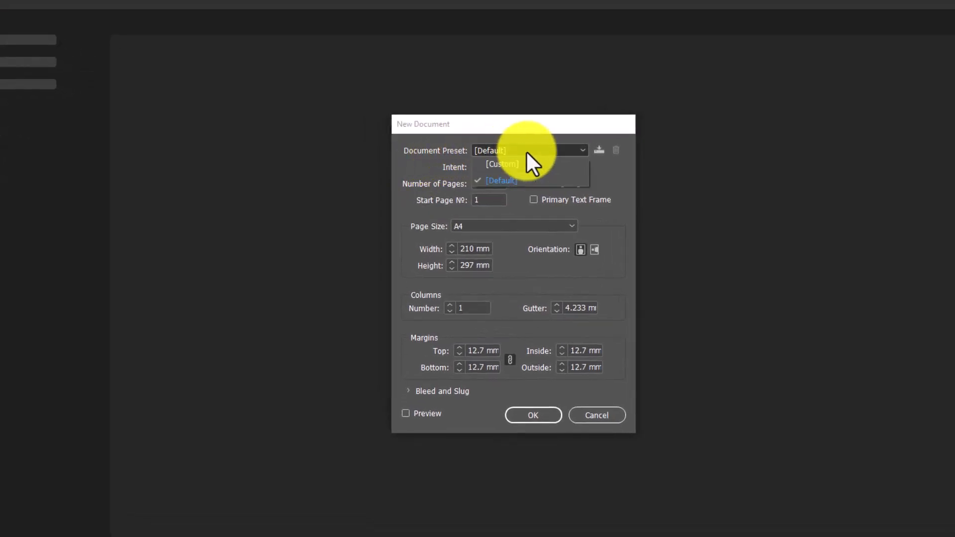
left_click(509, 181)
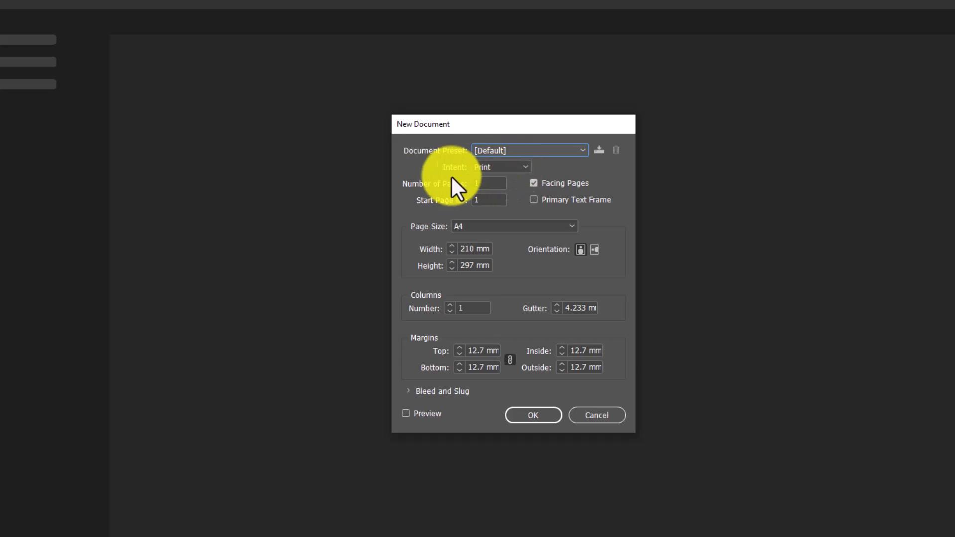
left_click(524, 168)
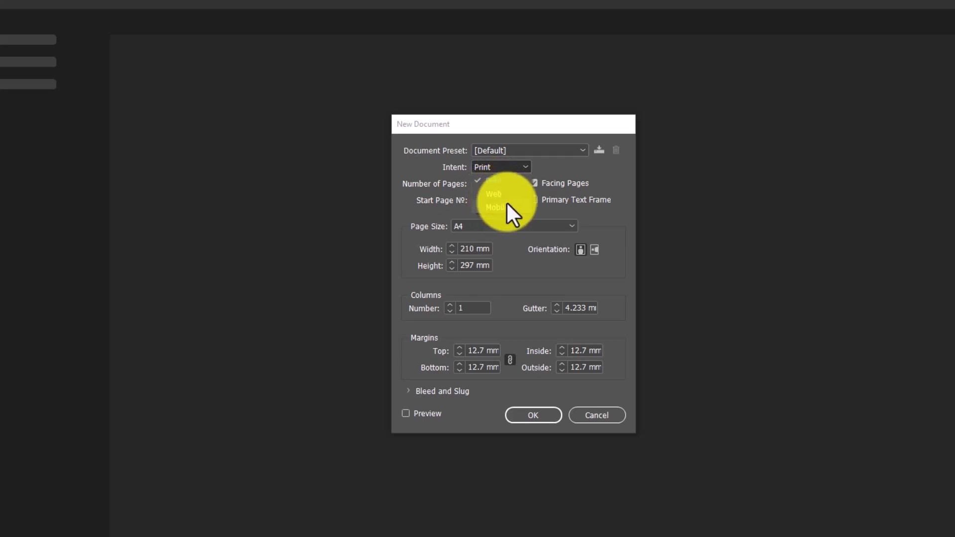
left_click(545, 162)
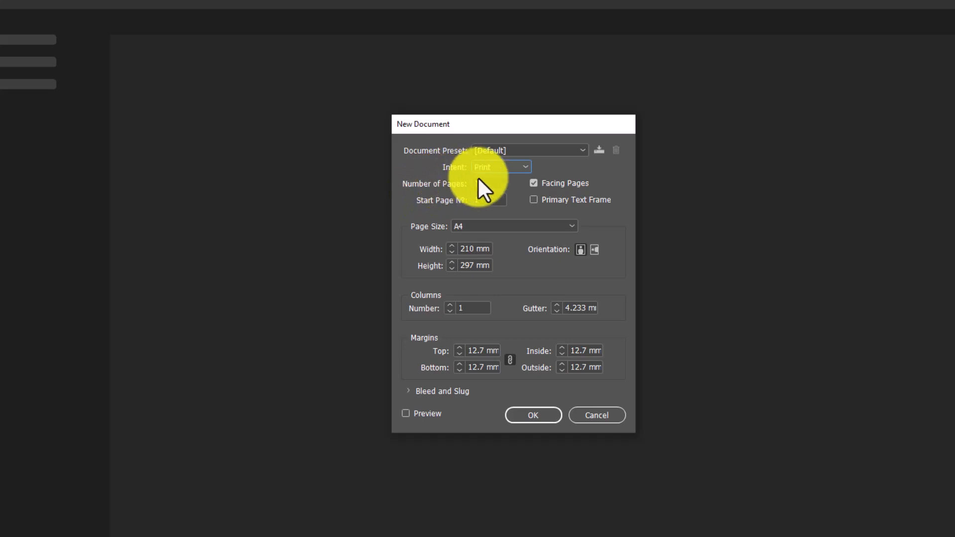
Create the new document with 5 pages at A4 size and close the floating Info panel.
double_click(493, 183)
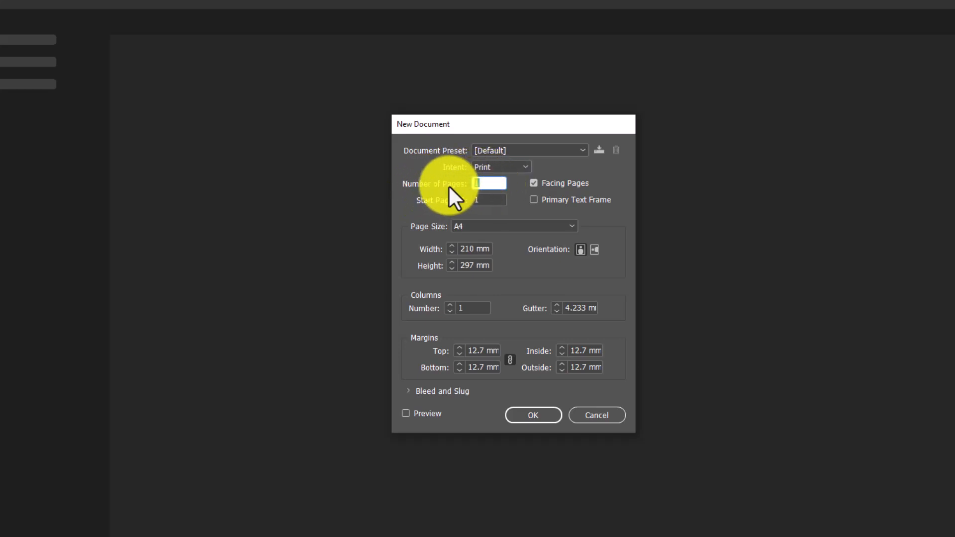
type("5")
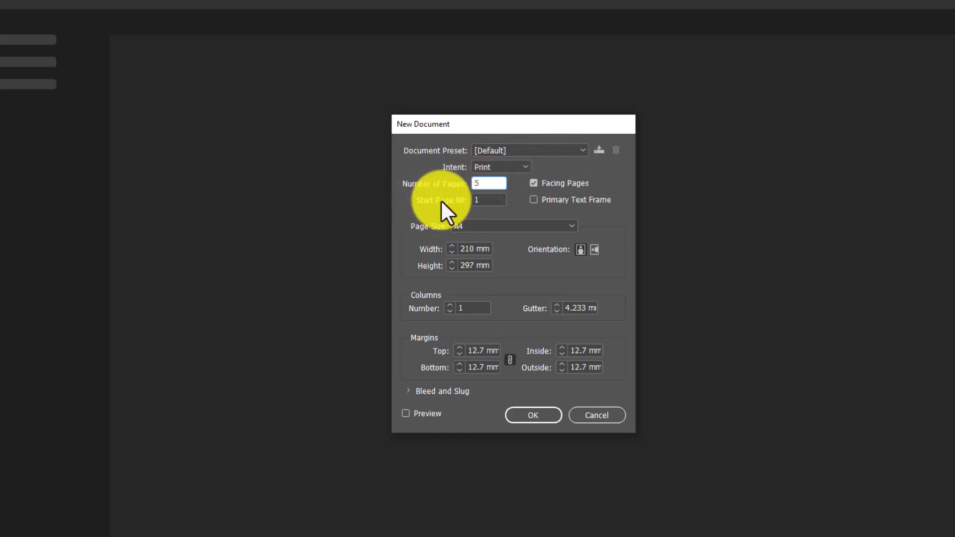
key("Tab")
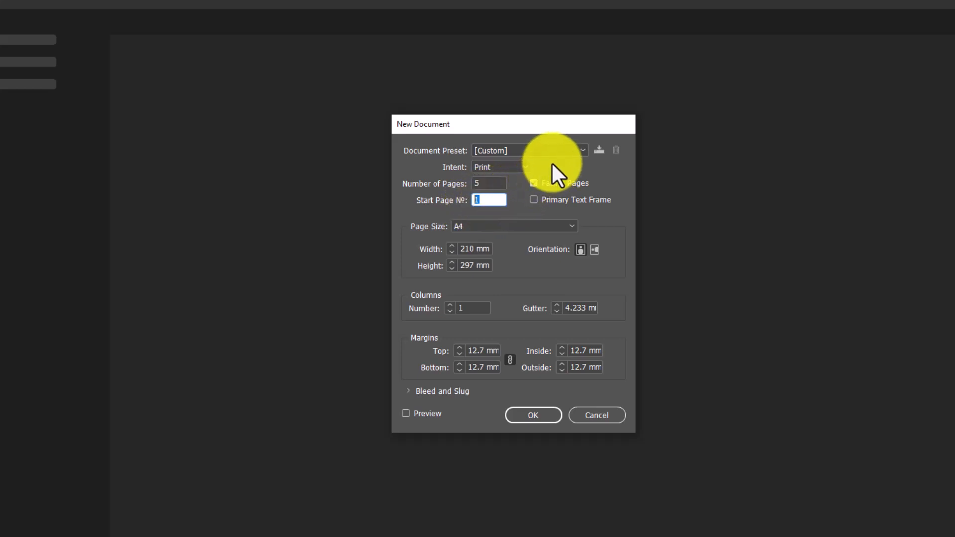
left_click(513, 229)
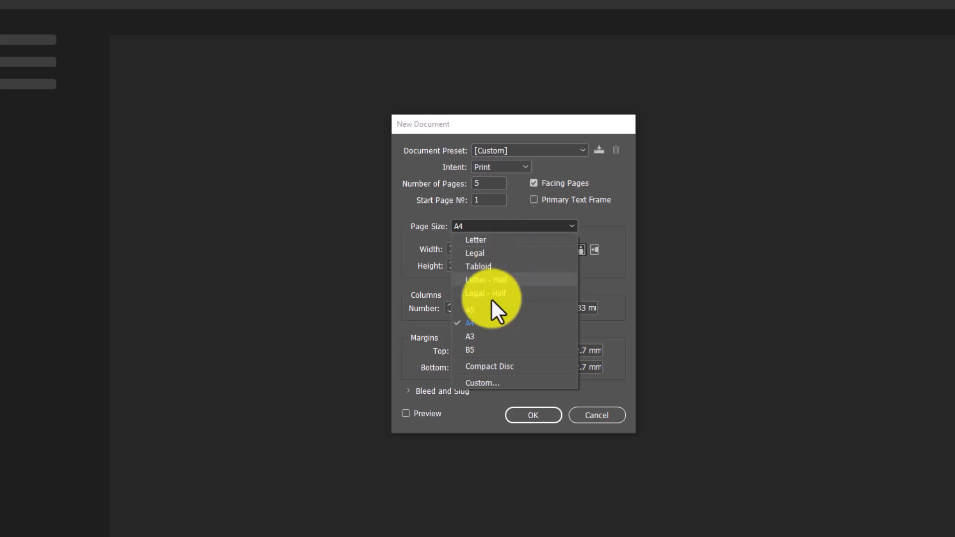
left_click(482, 323)
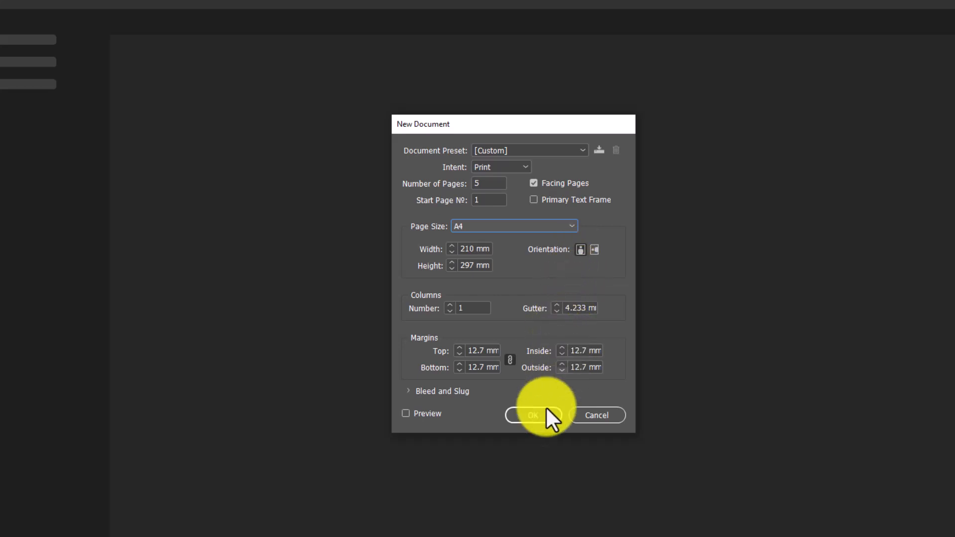
left_click(536, 414)
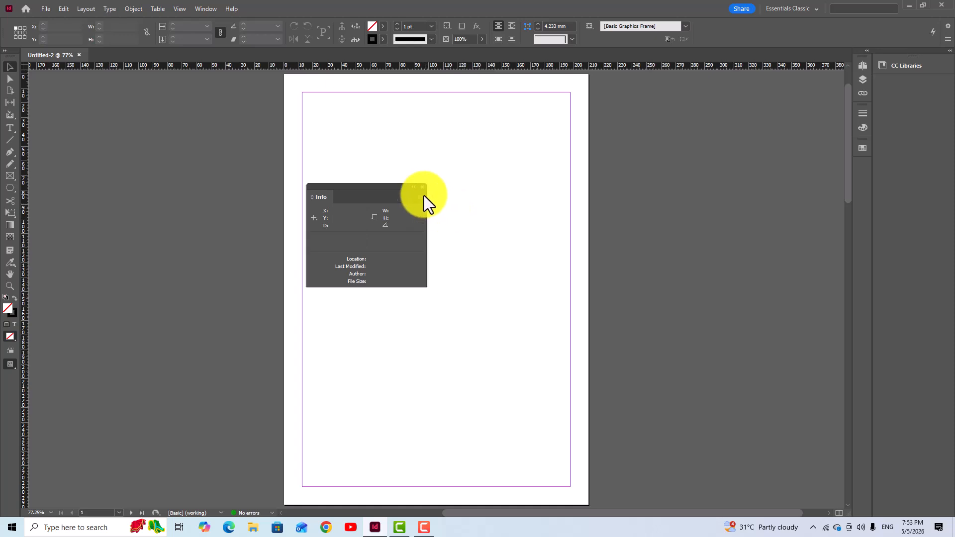
left_click(422, 187)
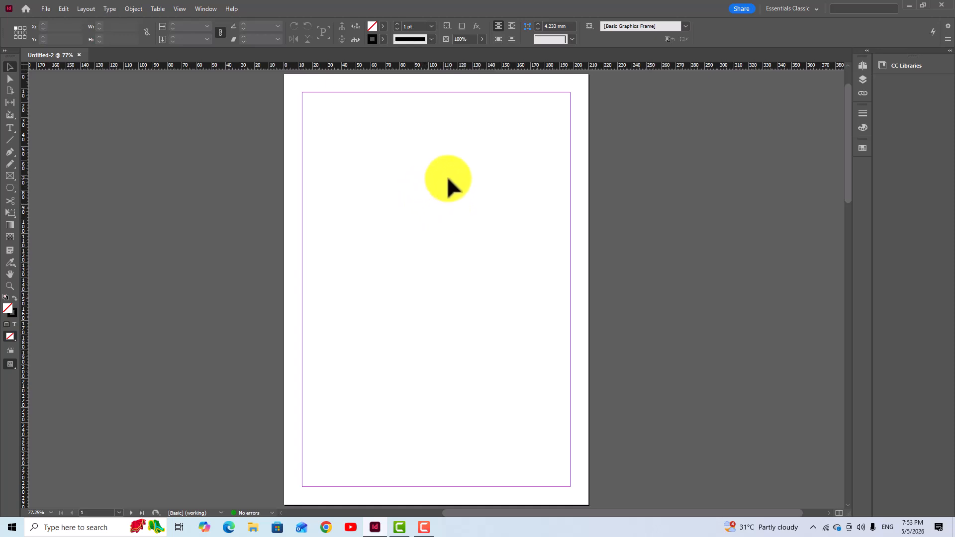
Look through the pages of the new document to examine the single first page and the facing-page spreads.
scroll(512, 245, "down", 5)
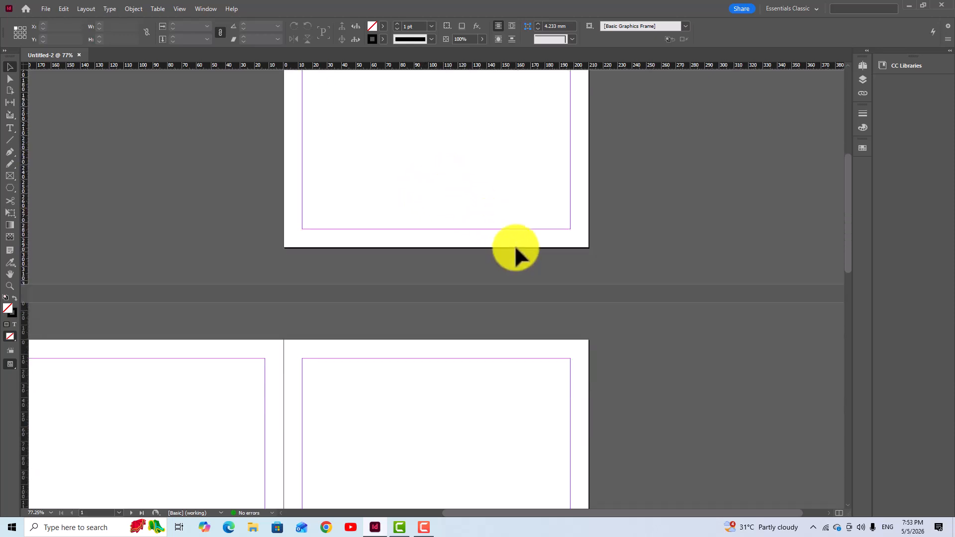
scroll(514, 245, "up", 4)
scroll(515, 244, "down", 1)
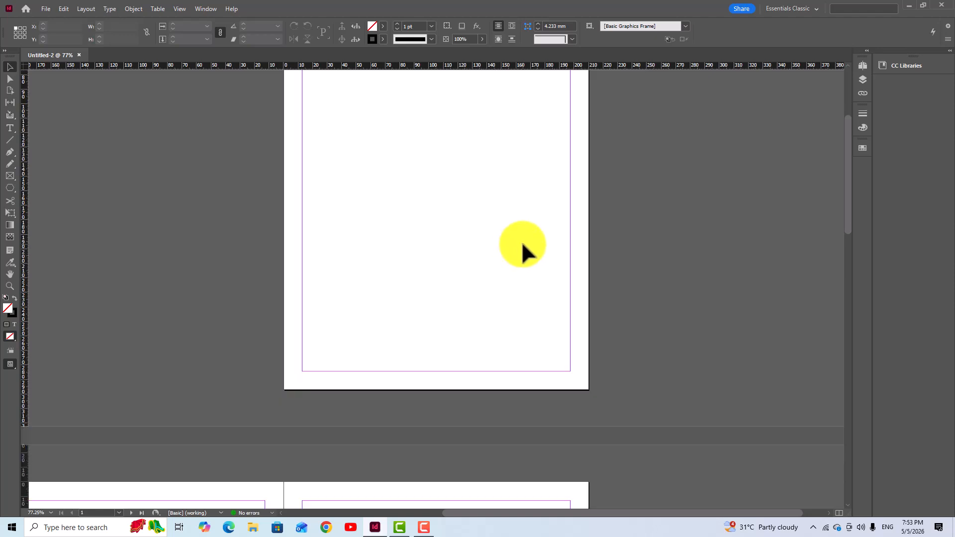
scroll(522, 244, "down", 2)
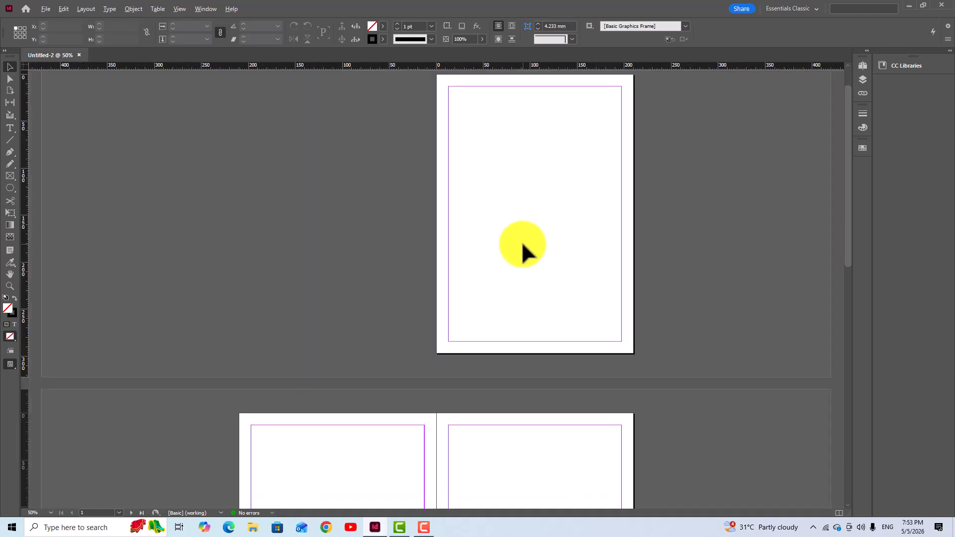
scroll(523, 244, "down", 8)
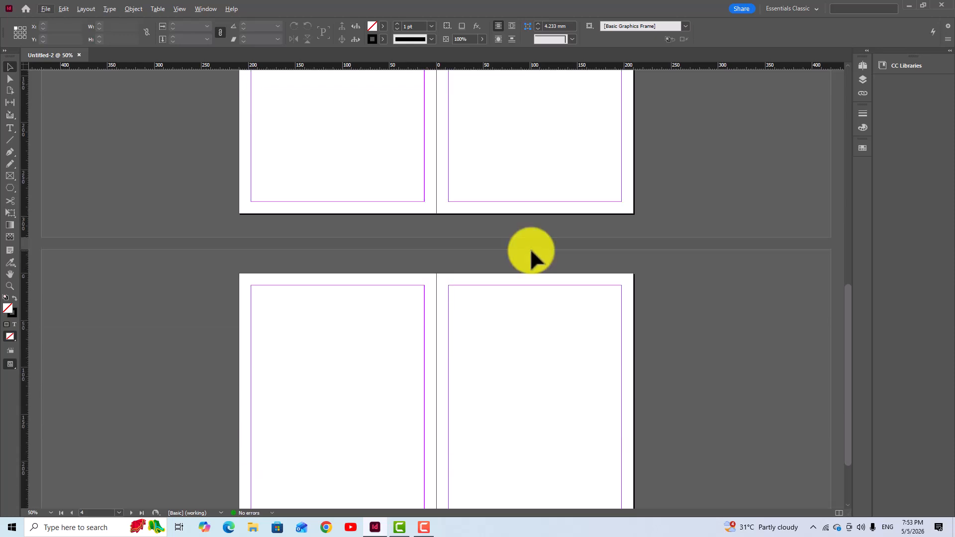
scroll(531, 251, "up", 9)
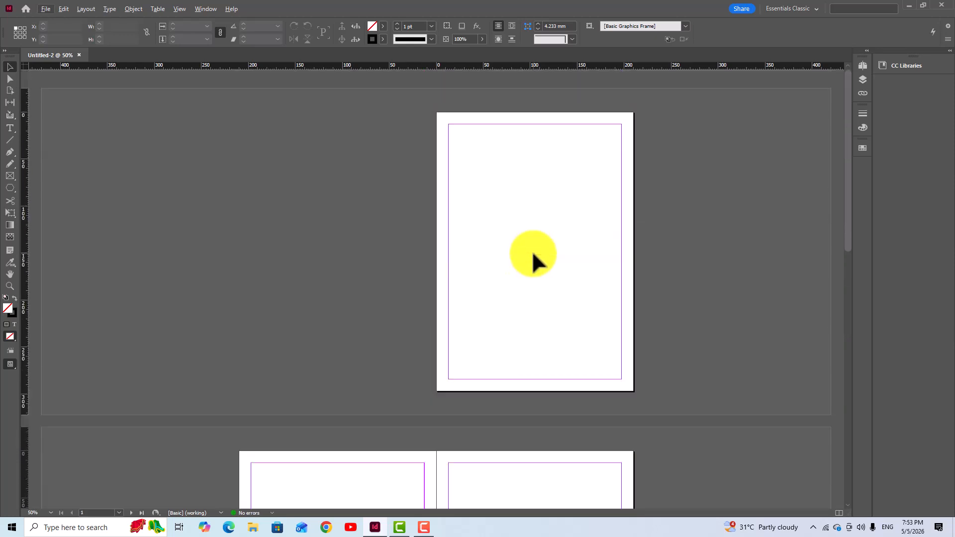
scroll(532, 251, "down", 5)
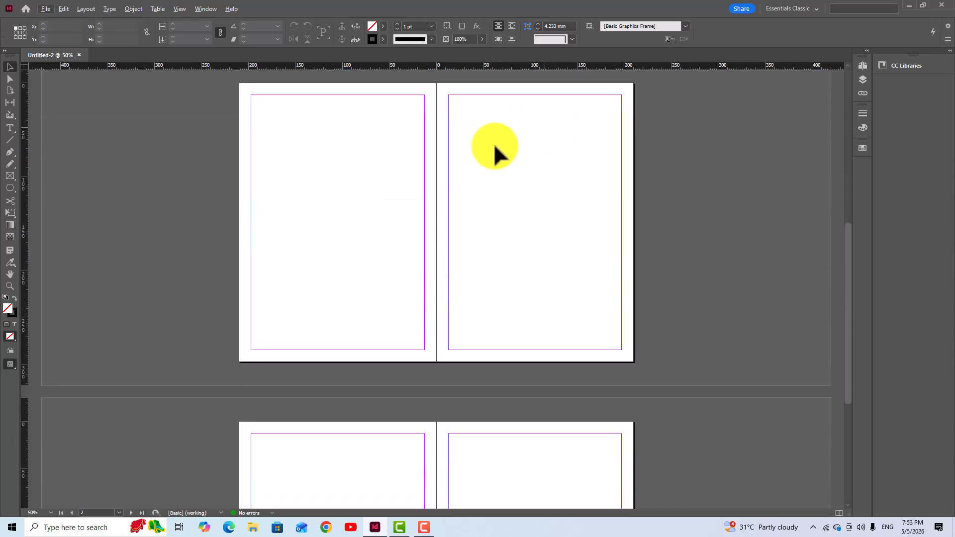
scroll(544, 225, "down", 5)
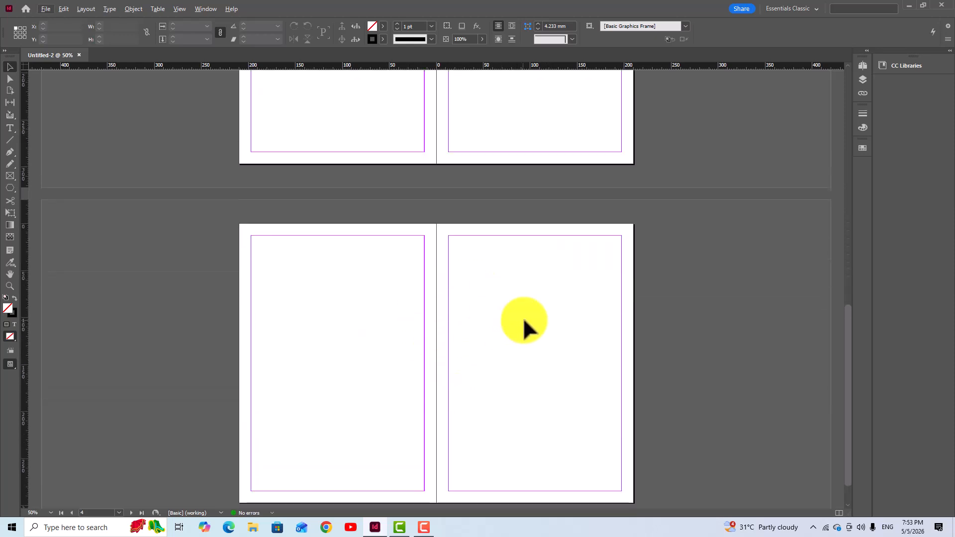
scroll(530, 318, "up", 8)
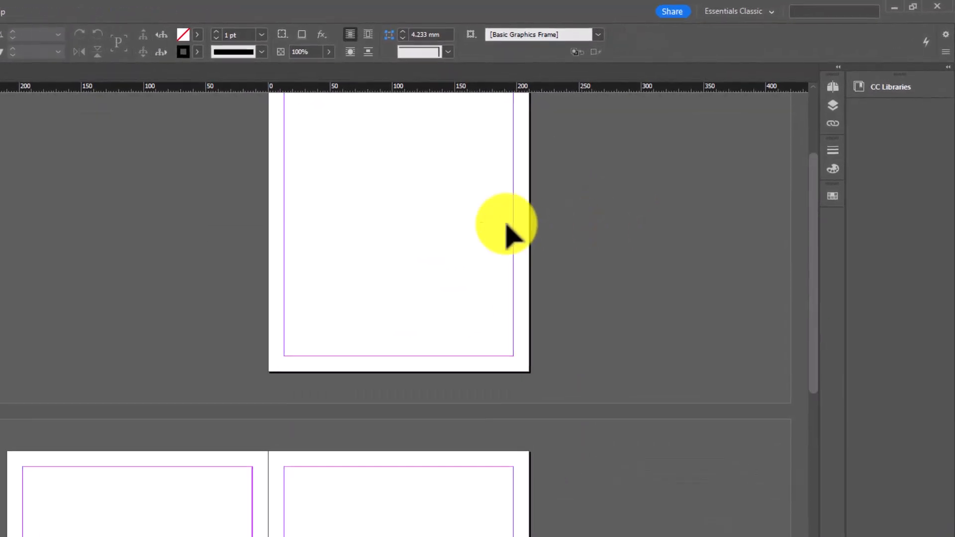
Show the document's page overview and select page 5 in it.
left_click(834, 85)
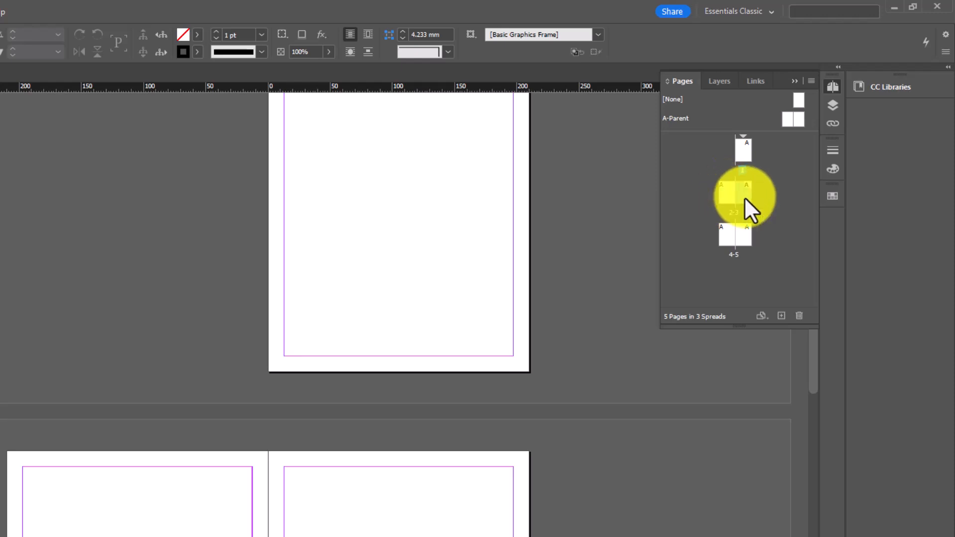
left_click(745, 236)
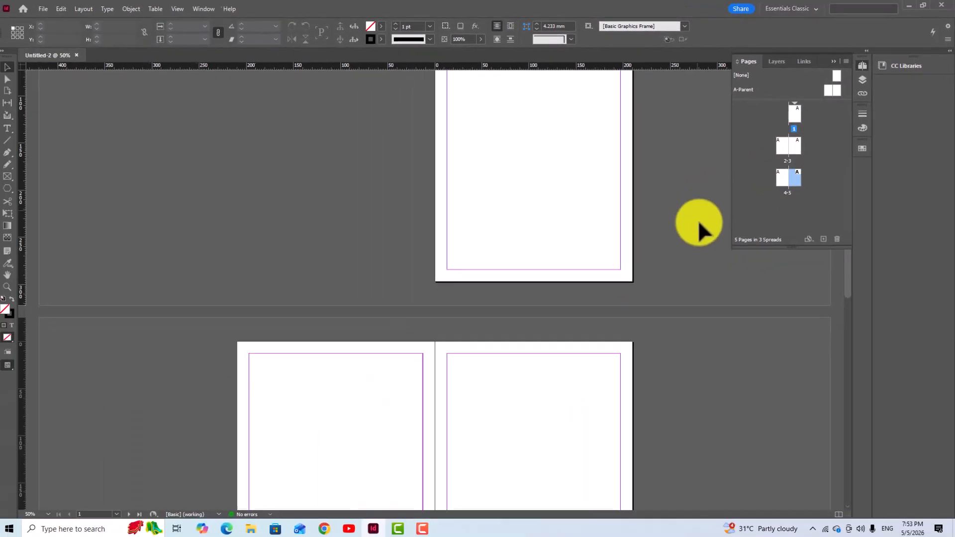
Draw a rectangle about 114 × 215 mm on page 1 and fill it with the C=100 M=0 Y=0 K=0 swatch.
scroll(607, 185, "up", 3)
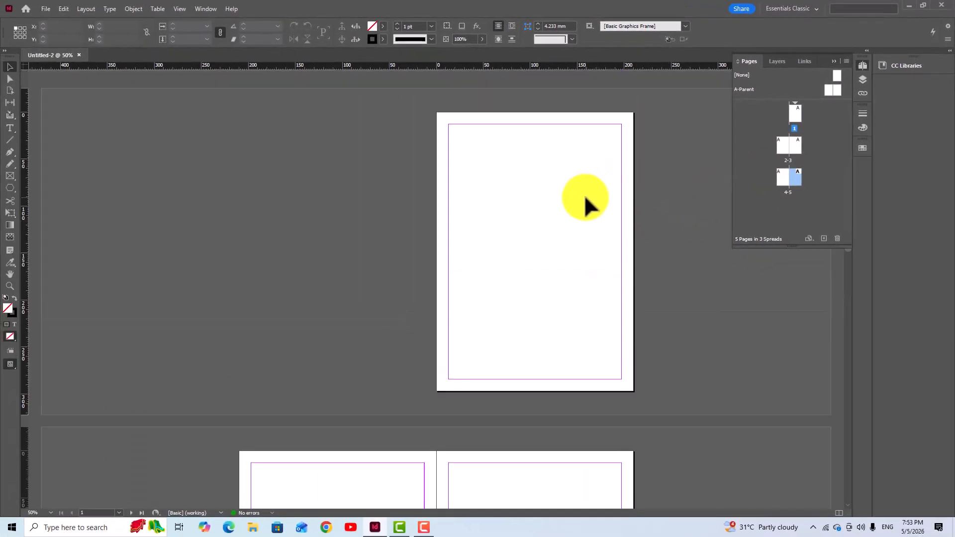
scroll(557, 194, "down", 2)
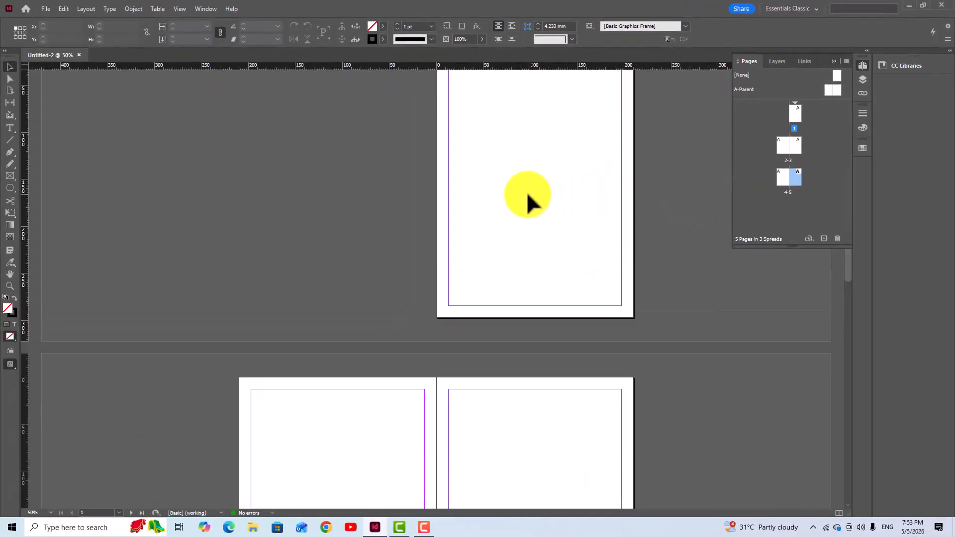
left_click(9, 187)
left_click(45, 200)
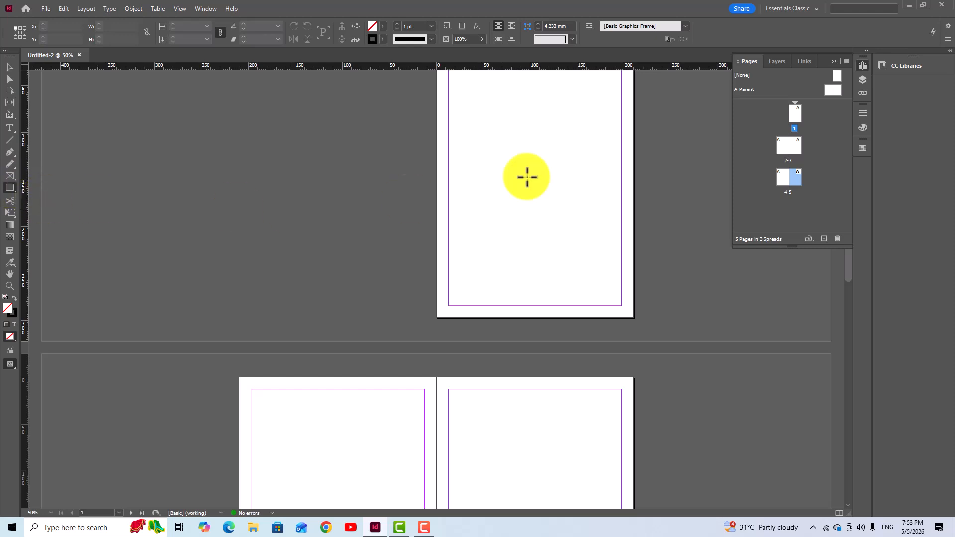
scroll(508, 166, "up", 1)
left_click_drag(493, 128, 599, 330)
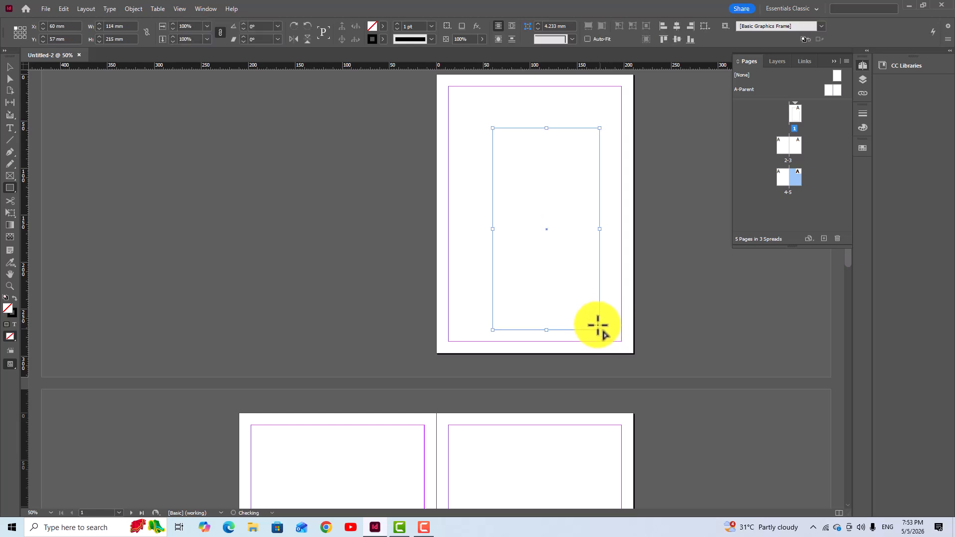
left_click(383, 26)
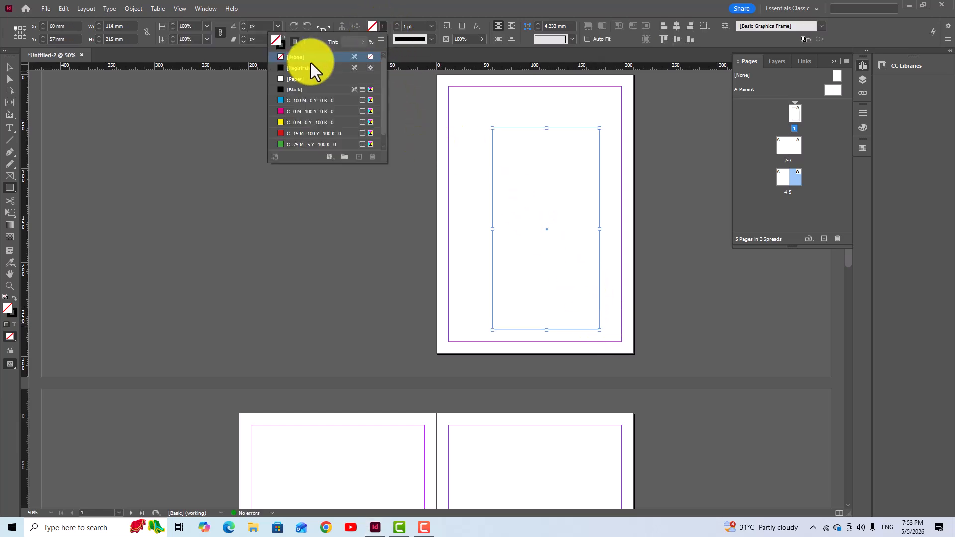
left_click(279, 101)
Create three side-by-side threaded text frames inside page 2's margins and fill them with placeholder text.
scroll(550, 239, "down", 7)
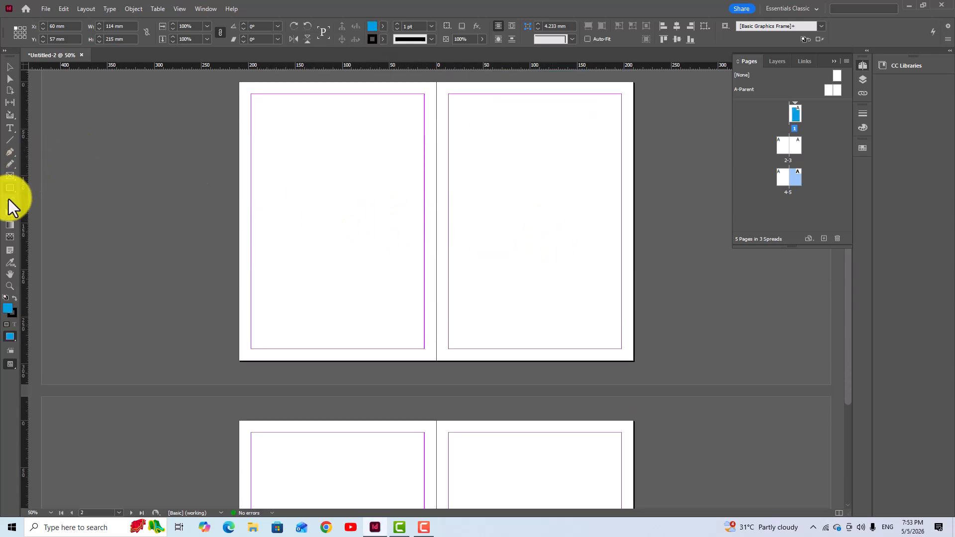
left_click(13, 128)
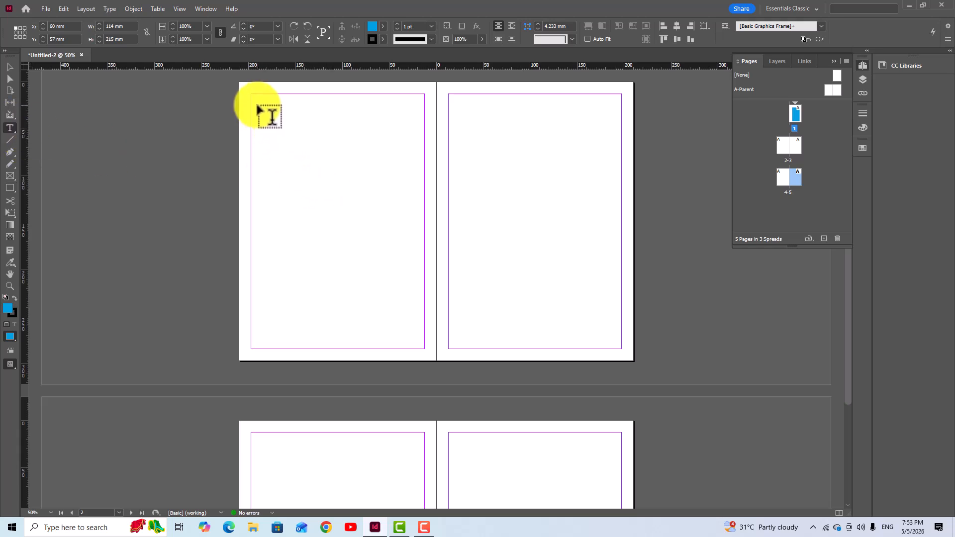
left_click_drag(261, 107, 412, 331)
key("Right")
key("Right")
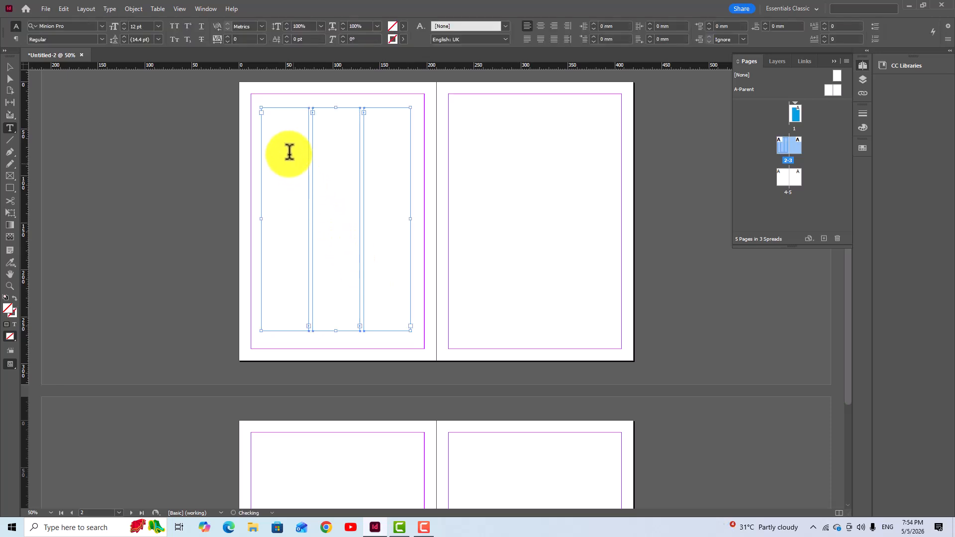
right_click(282, 132)
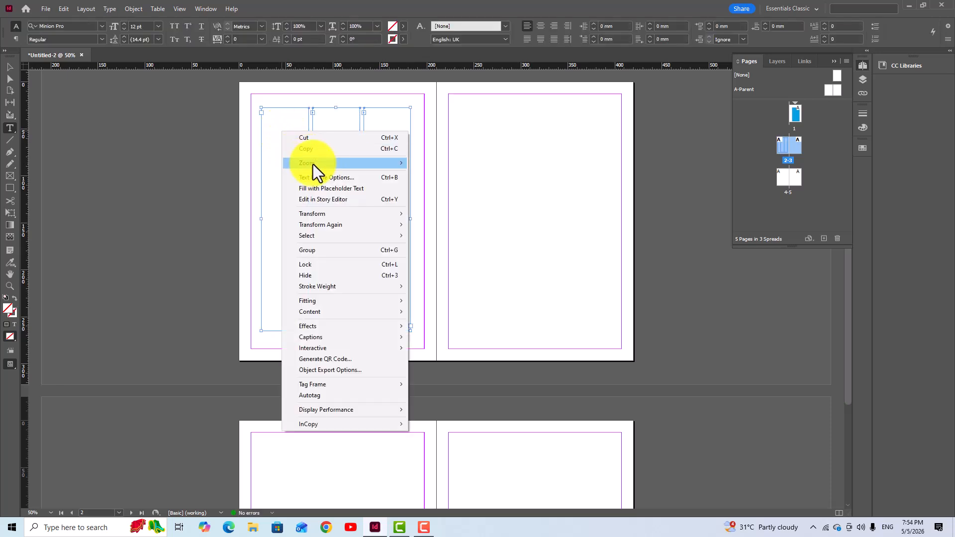
left_click(341, 189)
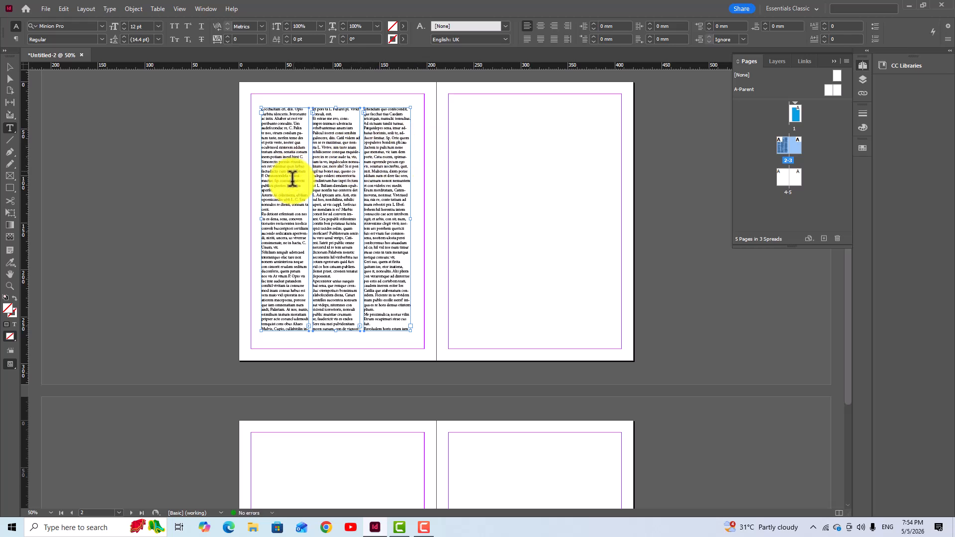
Draw an ellipse about 139.5 × 241 mm on page 3 and fill it with the C=15 M=100 Y=100 K=0 swatch.
left_click_drag(11, 189, 44, 213)
left_click_drag(488, 117, 614, 331)
left_click(383, 27)
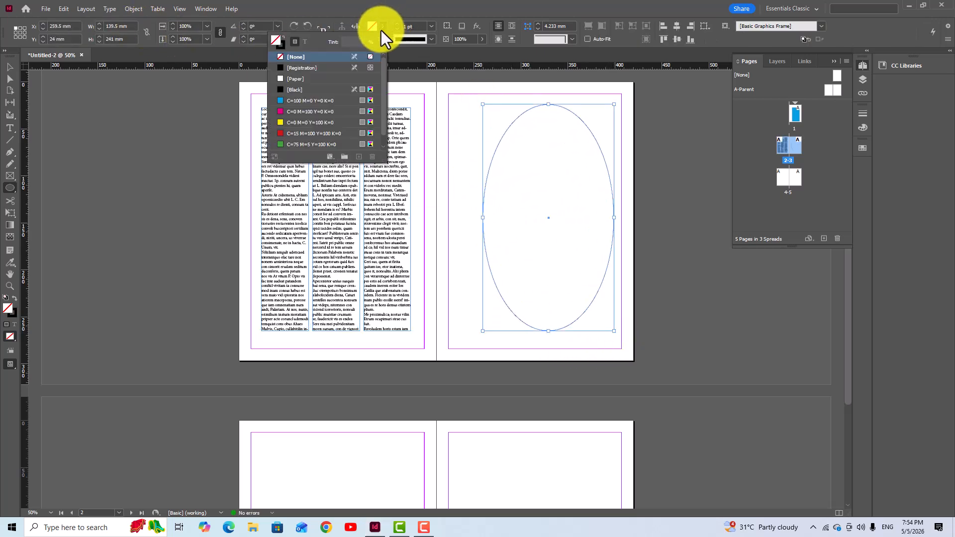
left_click(306, 133)
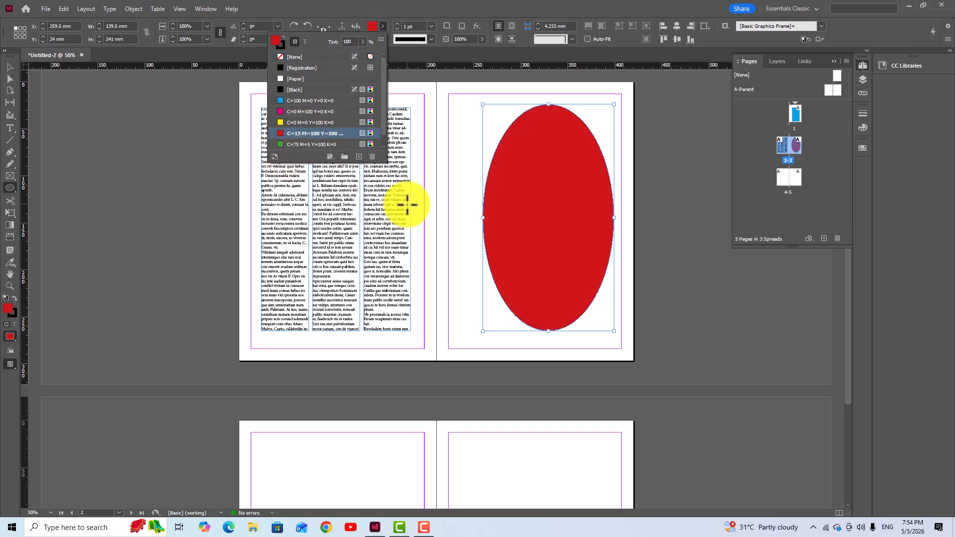
Draw a hexagon about 151.5 × 173.25 mm on page 4 and fill it with the C=0 M=100 Y=0 K=0 swatch.
scroll(418, 194, "down", 5)
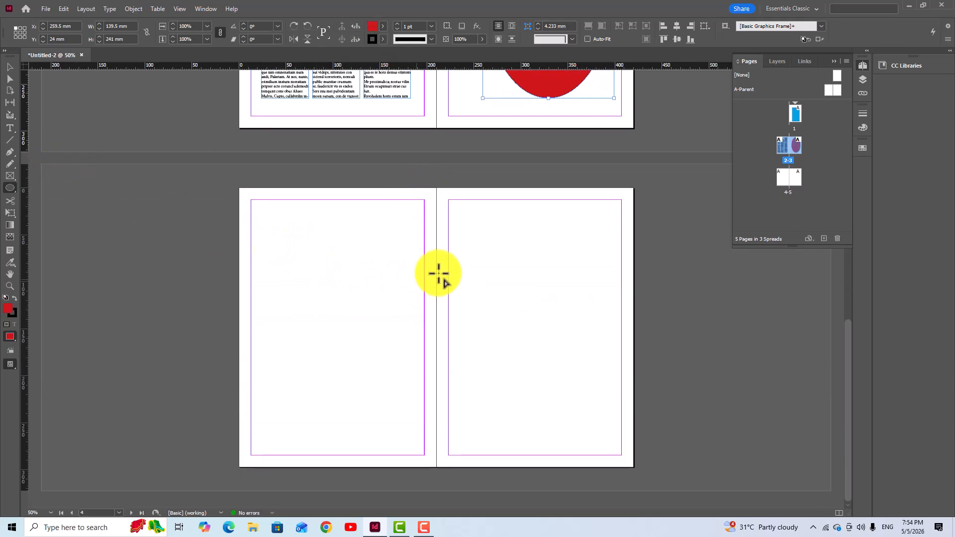
left_click_drag(7, 187, 48, 222)
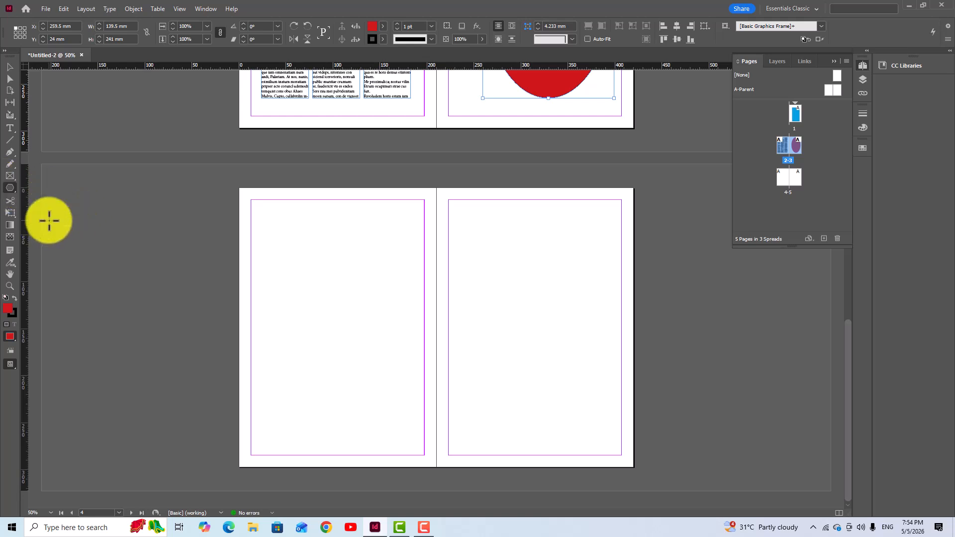
left_click_drag(271, 244, 414, 406)
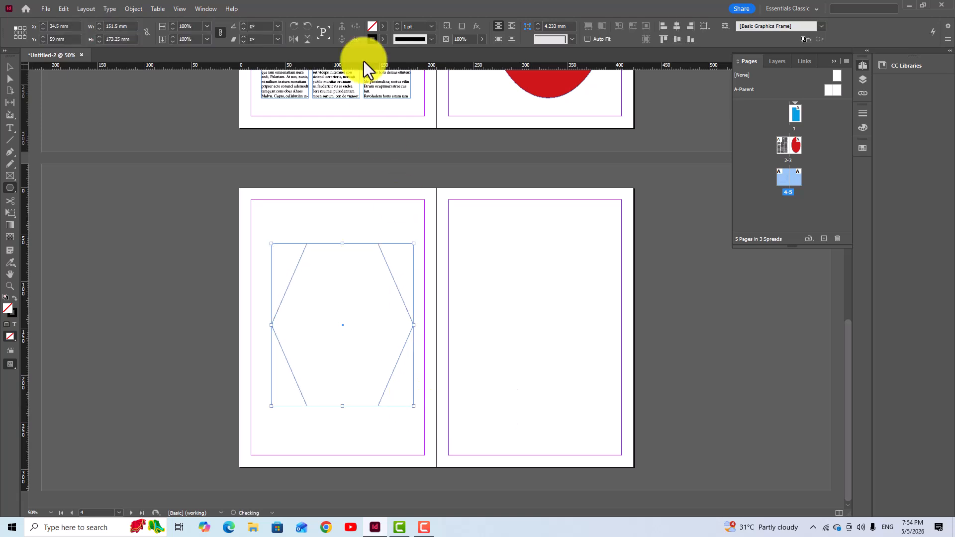
left_click(383, 26)
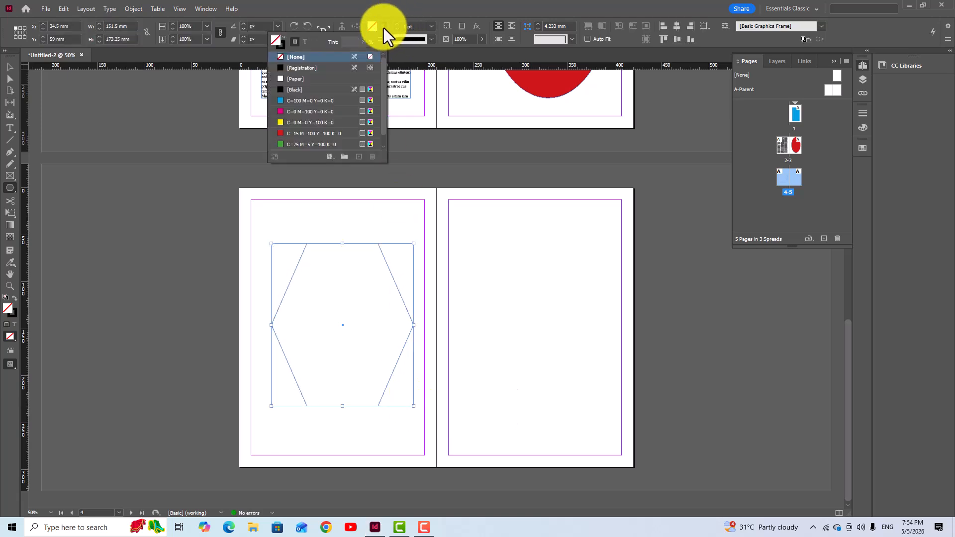
left_click(299, 112)
scroll(345, 260, "up", 2)
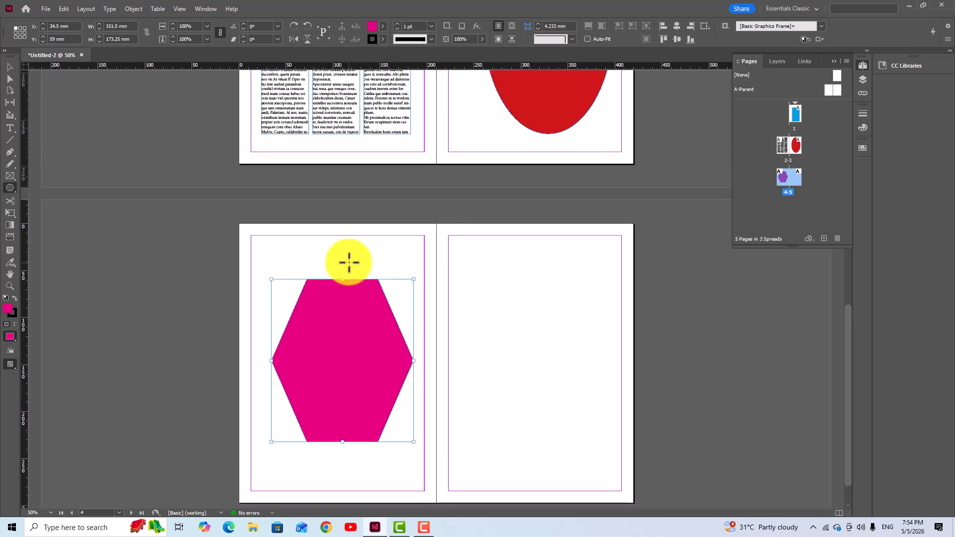
Create four stacked threaded text frames inside page 5's margins, about 160 × 228.5 mm overall, and fill them with placeholder text.
left_click(10, 128)
scroll(492, 257, "down", 2)
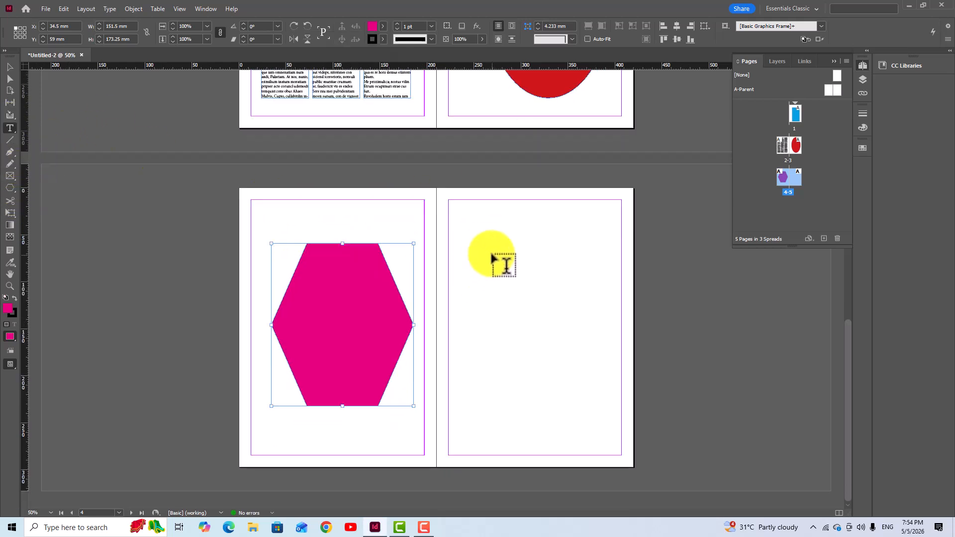
left_click_drag(464, 216, 613, 427)
key("Up")
key("Up")
key("Up")
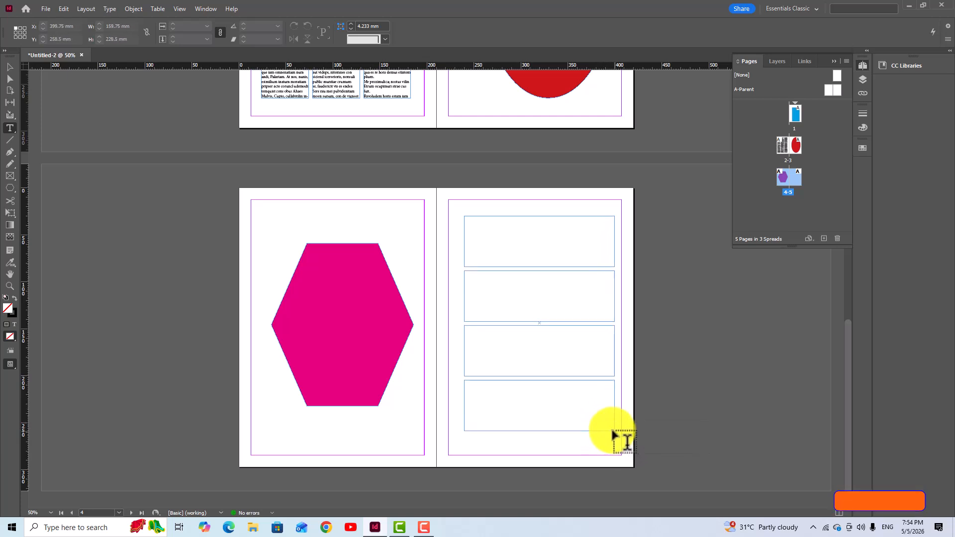
right_click(474, 224)
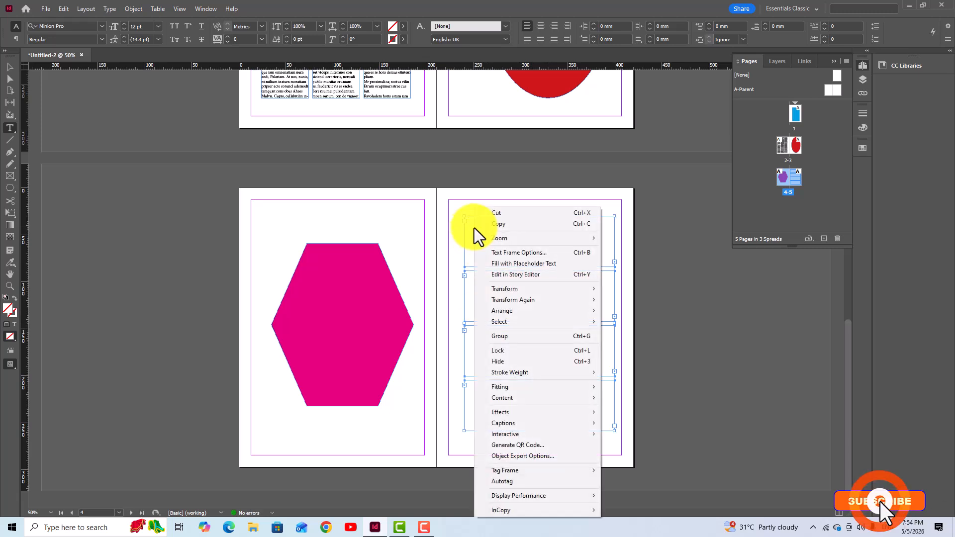
left_click(535, 265)
Review the shapes and text frames across all five pages and clear the selection.
scroll(520, 321, "up", 5)
scroll(497, 298, "up", 5)
scroll(523, 243, "down", 6)
scroll(523, 261, "down", 5)
scroll(515, 258, "up", 10)
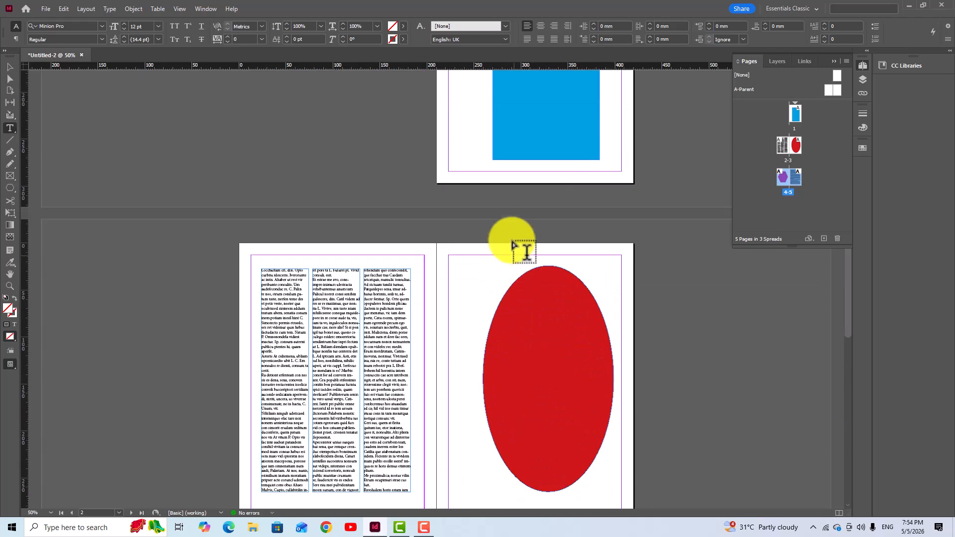
scroll(518, 251, "up", 4)
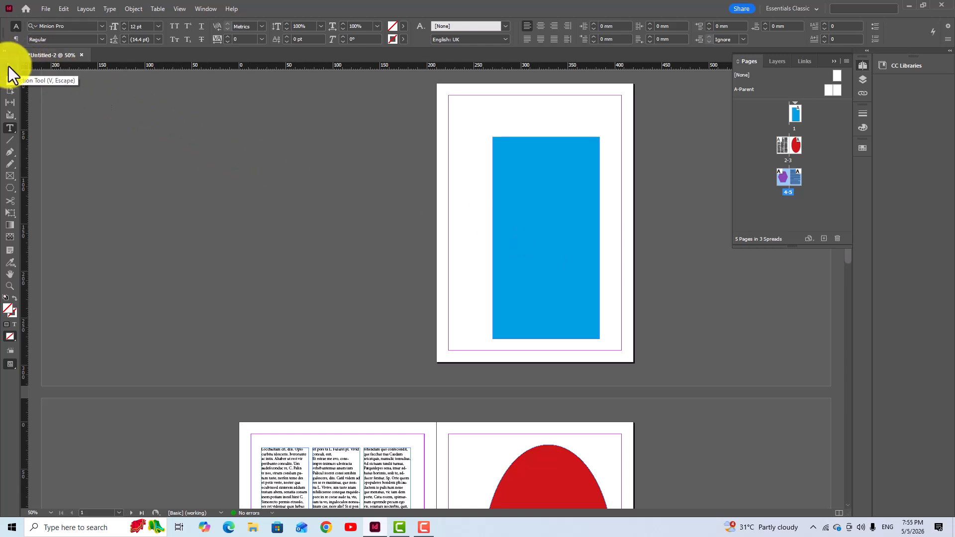
left_click(8, 67)
scroll(515, 294, "down", 3)
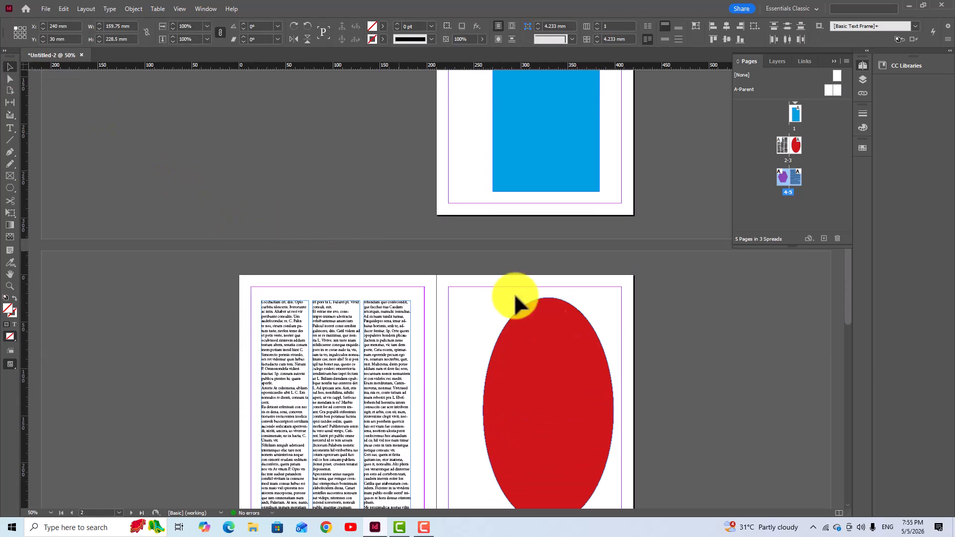
left_click(723, 408)
scroll(644, 315, "up", 3)
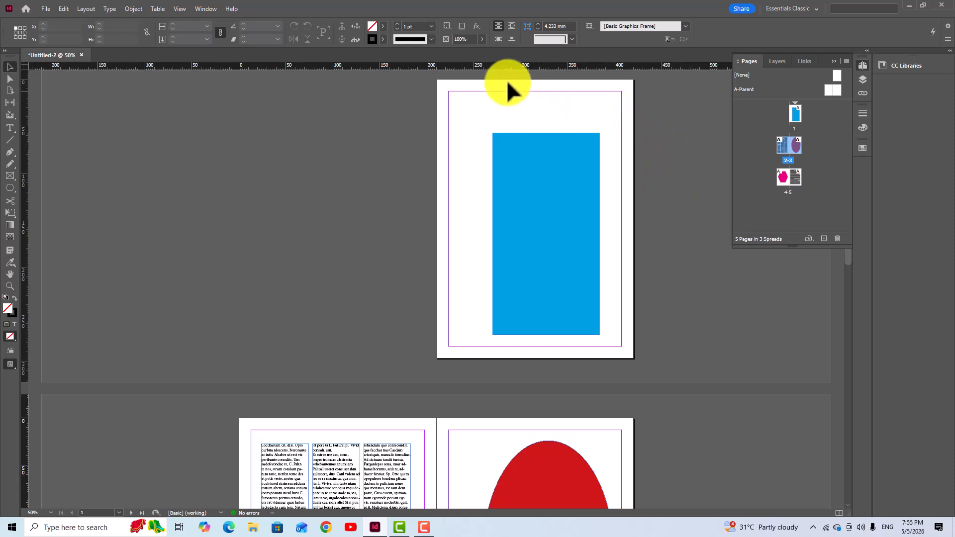
Make page 1 the active page and add one new page directly after it.
left_click(530, 105)
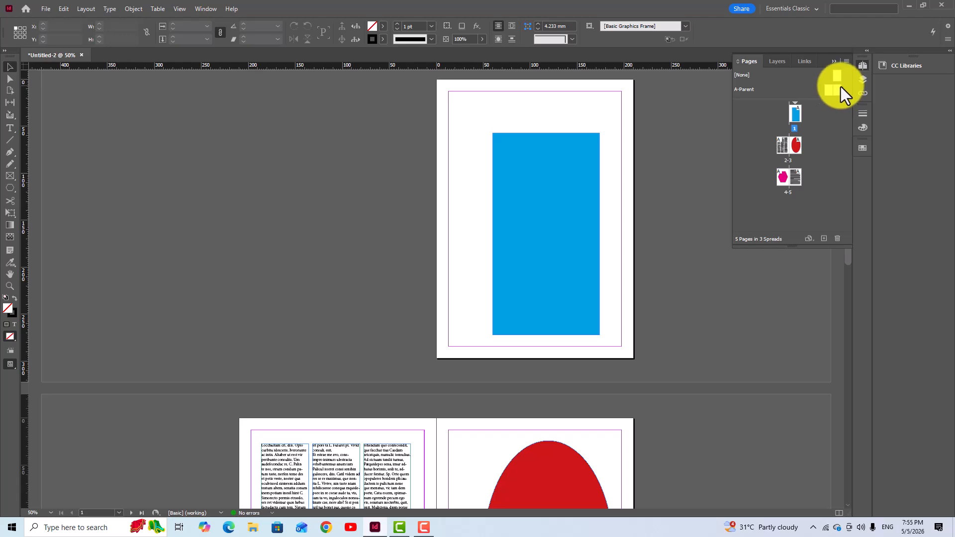
left_click(863, 66)
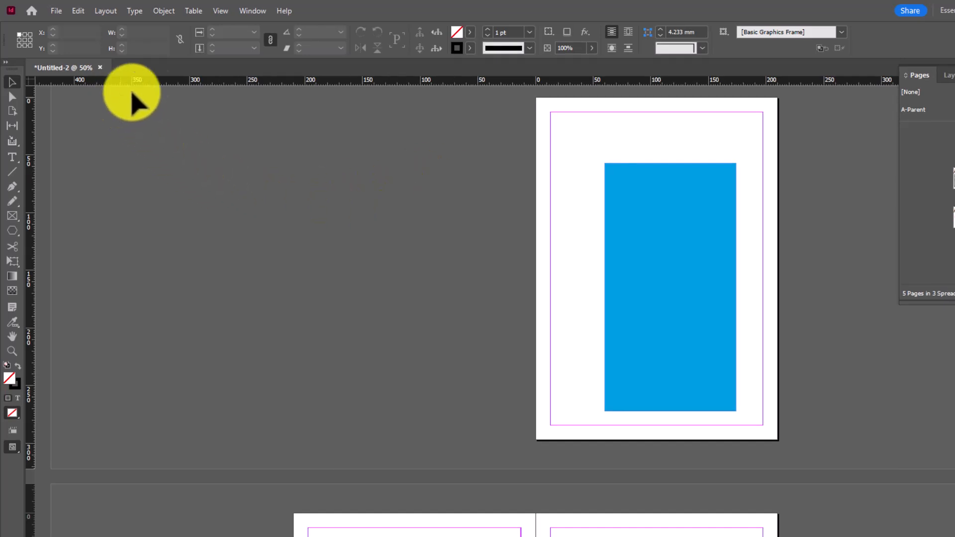
left_click(107, 12)
mouse_move(119, 23)
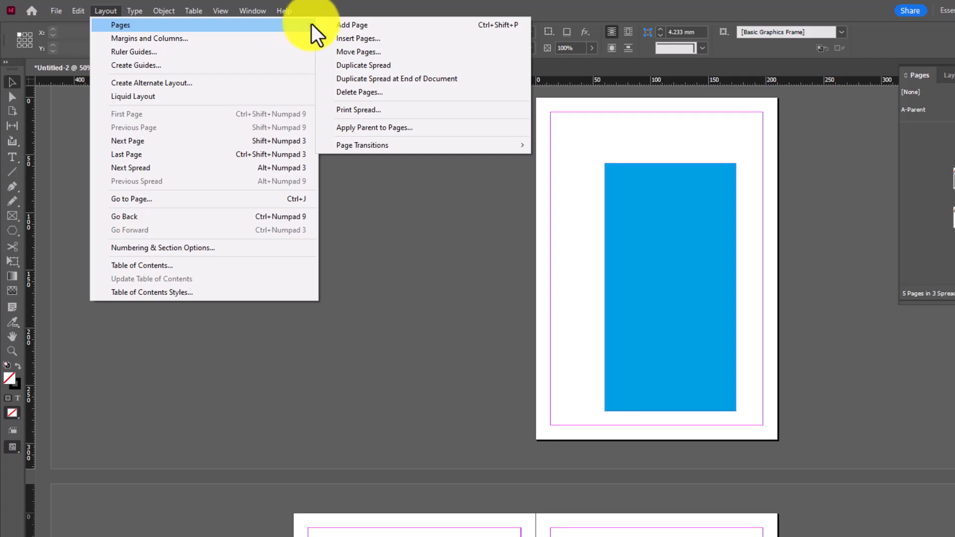
left_click(359, 28)
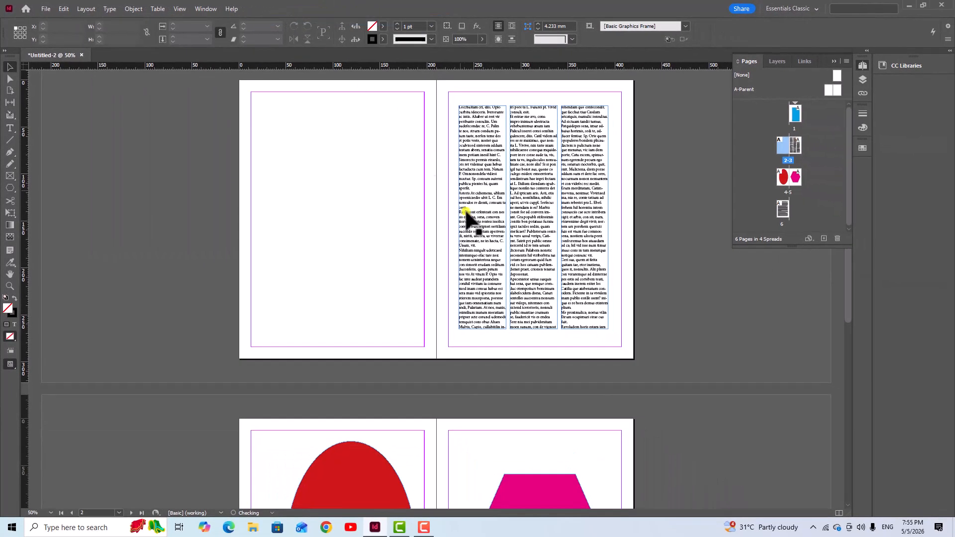
Examine where the added page sits and how the shapes and text are arranged on the pages around it.
scroll(467, 212, "up", 5)
scroll(516, 177, "down", 1)
scroll(519, 149, "up", 4)
scroll(521, 144, "down", 5)
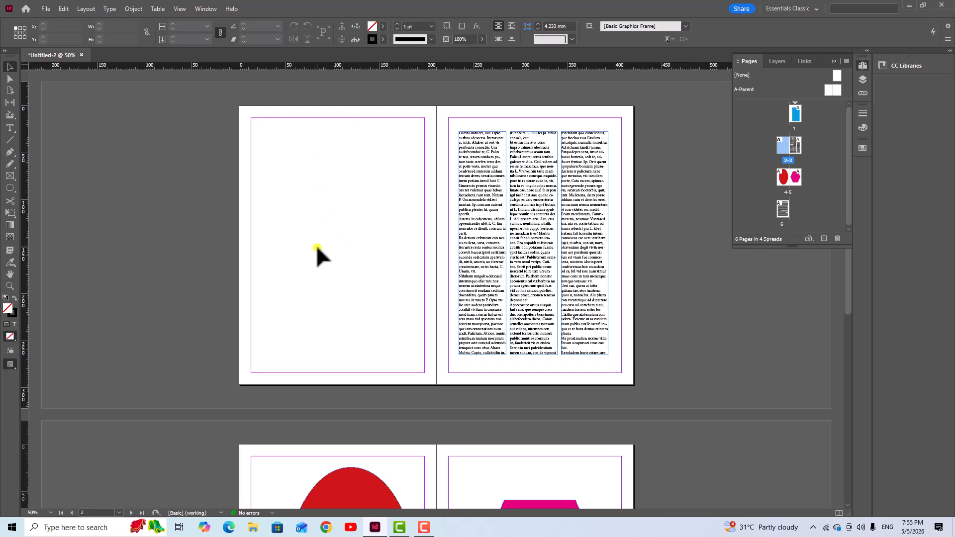
scroll(327, 248, "up", 5)
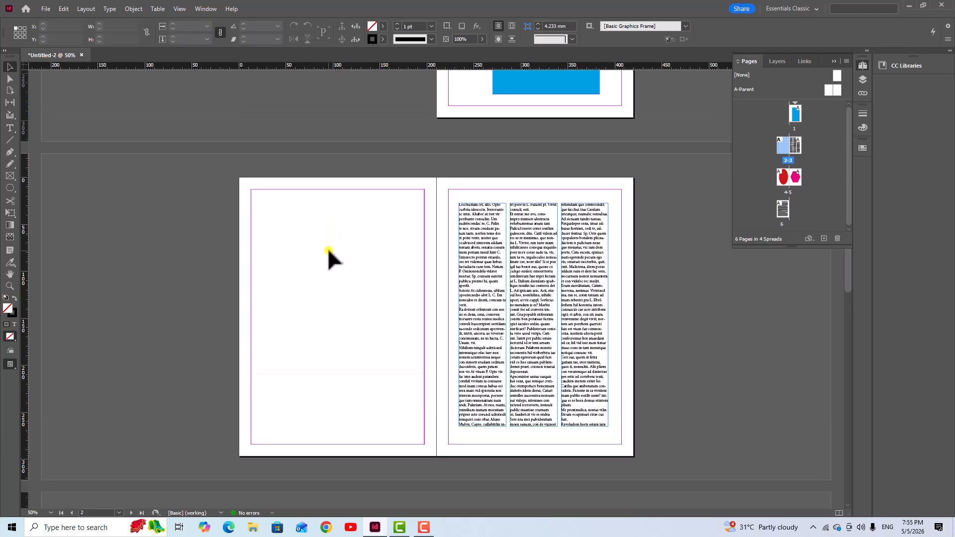
scroll(419, 241, "up", 2)
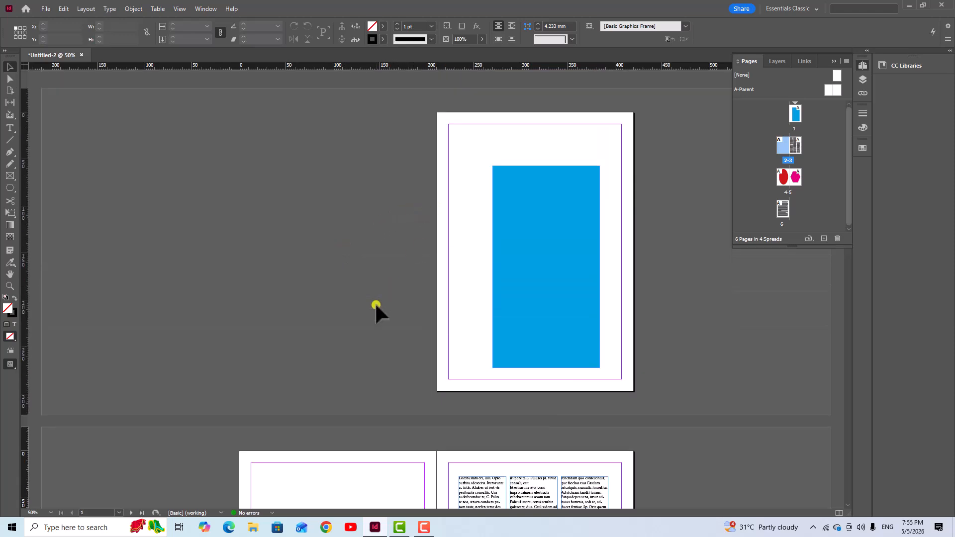
scroll(376, 309, "down", 7)
scroll(377, 230, "down", 5)
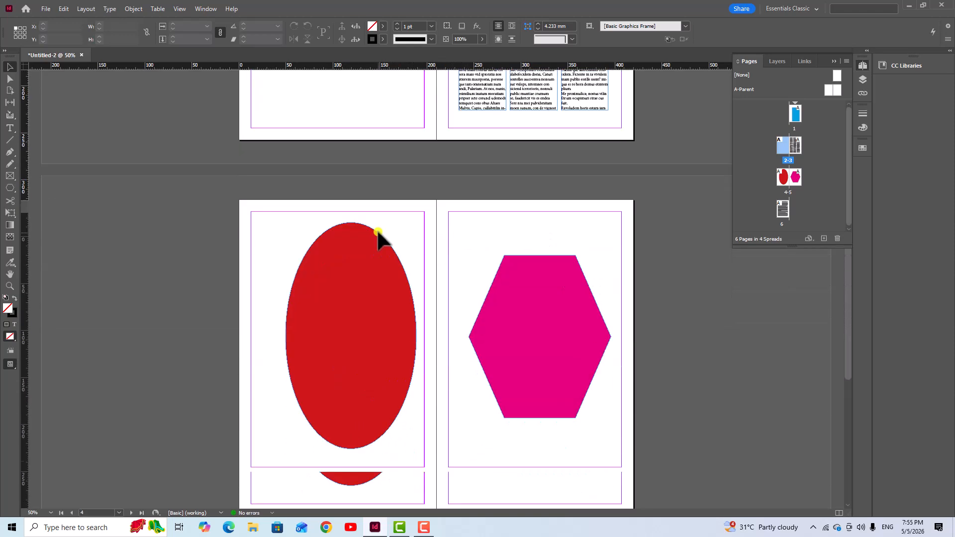
scroll(408, 243, "down", 1)
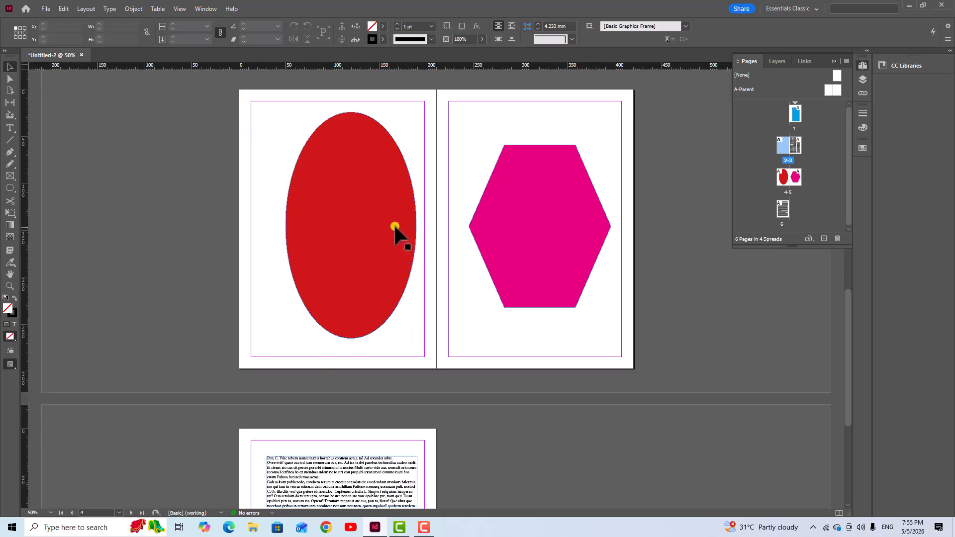
scroll(399, 230, "up", 2)
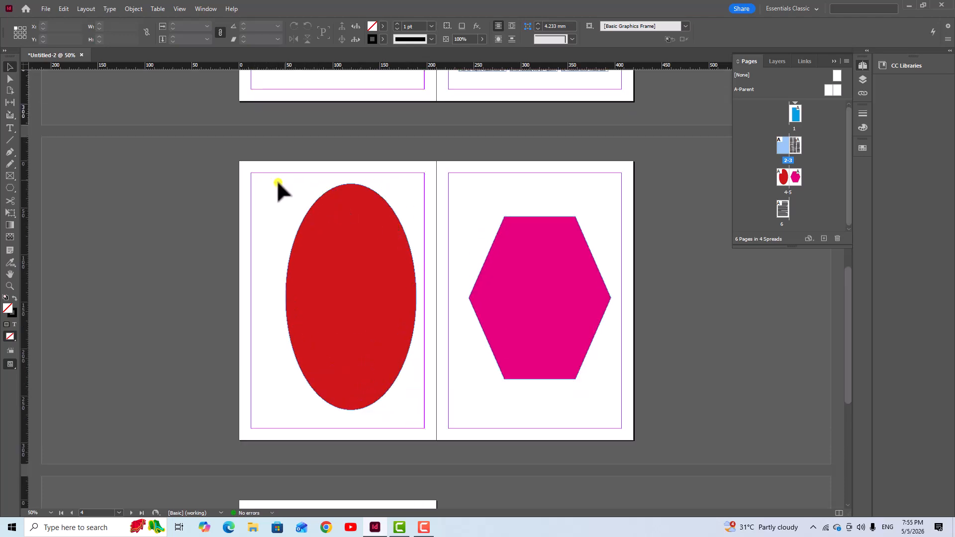
scroll(335, 198, "up", 6)
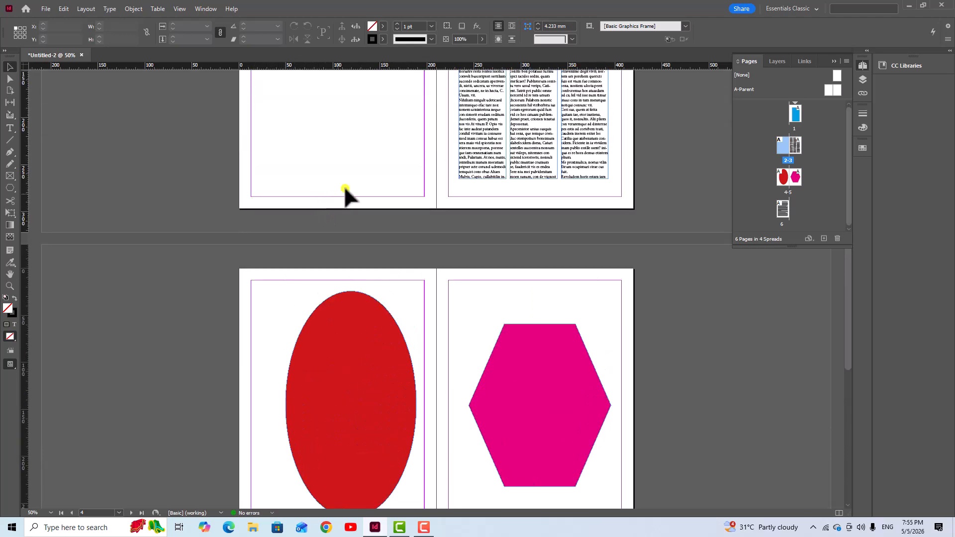
scroll(348, 194, "down", 5)
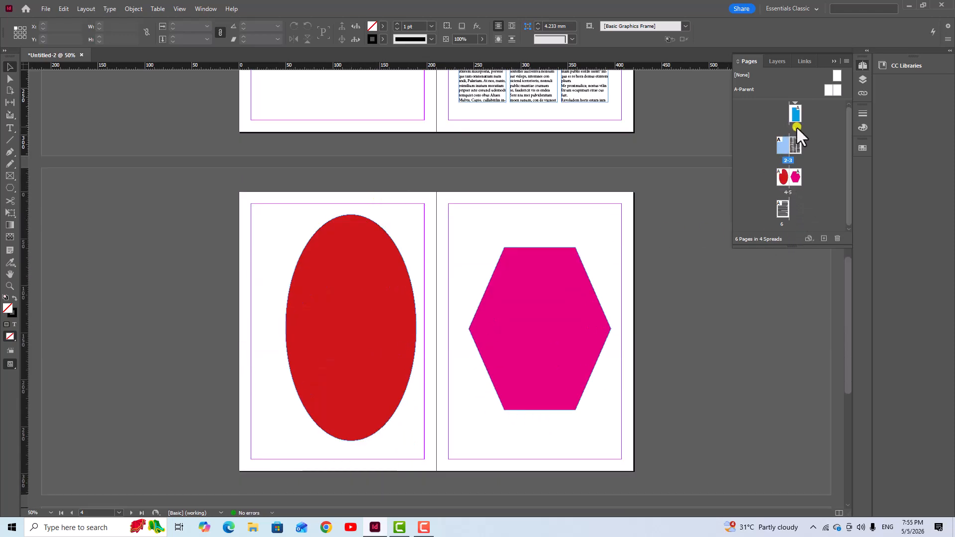
Go to page 2 and compare its spread with the ellipse and hexagon spread on pages 4-5.
double_click(781, 150)
scroll(295, 187, "up", 1)
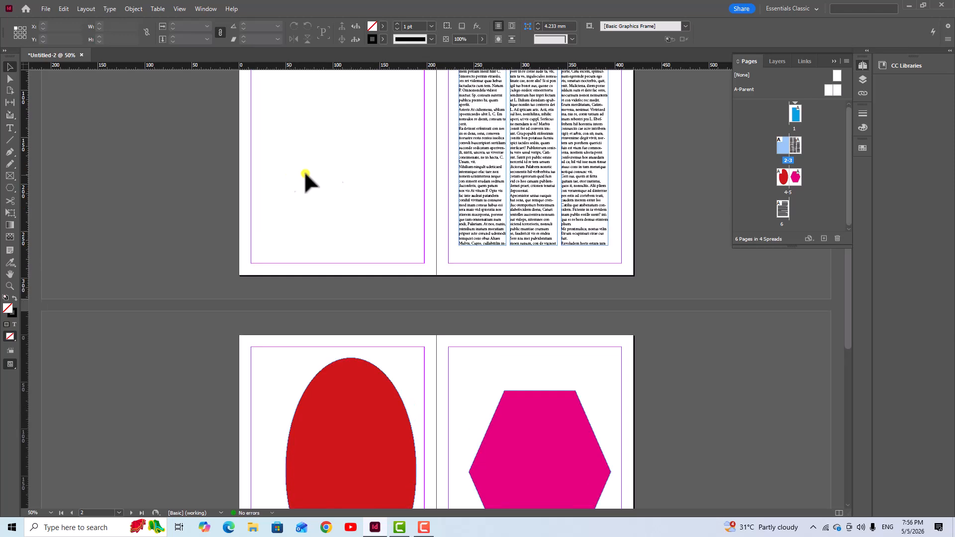
scroll(647, 199, "down", 2)
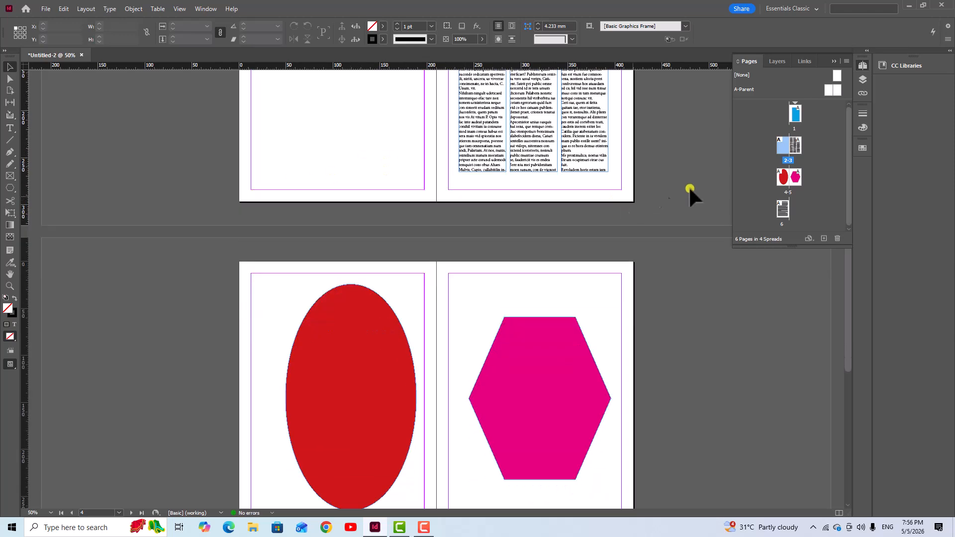
scroll(410, 294, "down", 4)
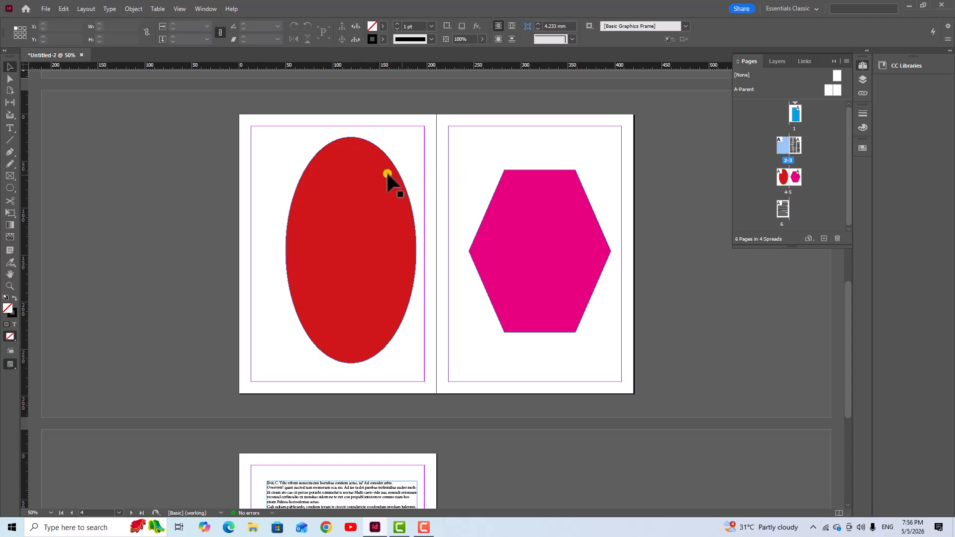
scroll(298, 157, "up", 3)
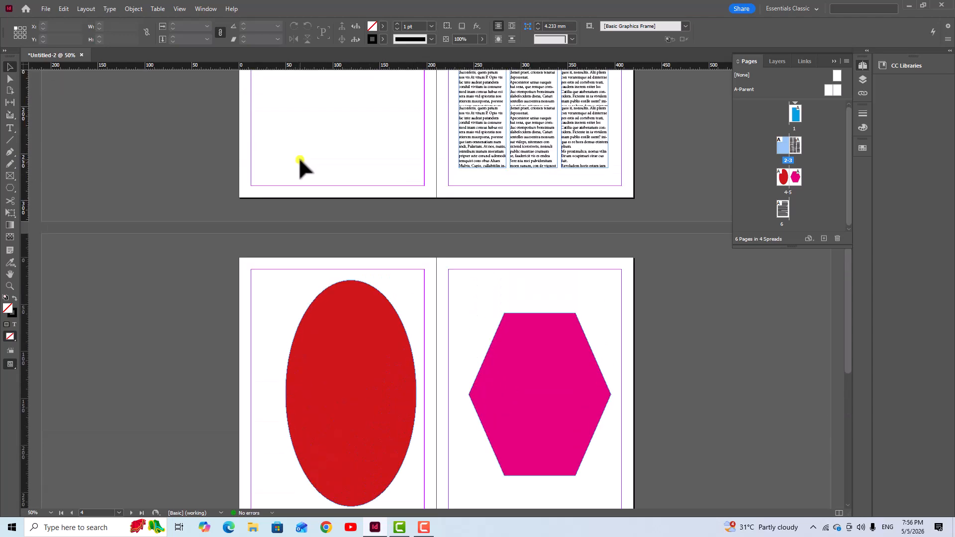
scroll(343, 221, "up", 1)
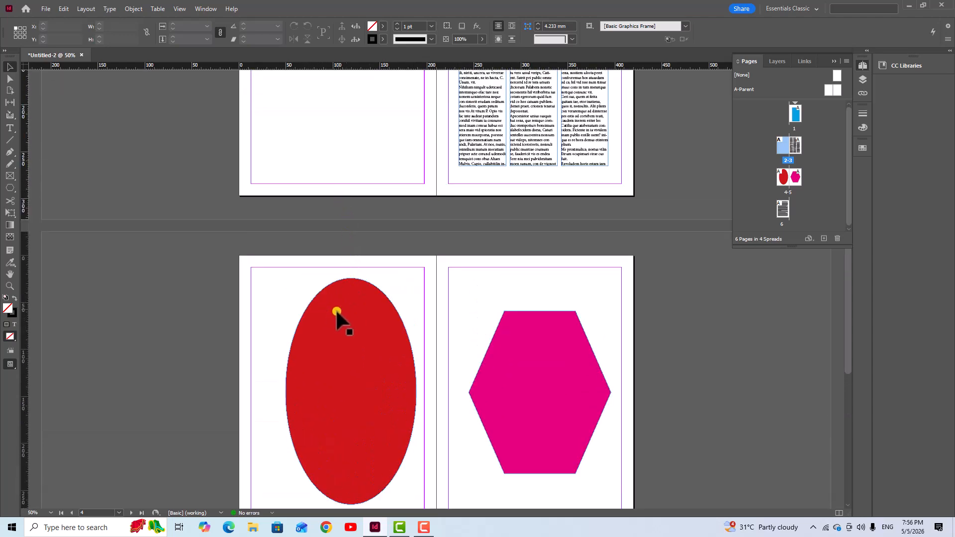
scroll(346, 303, "down", 2)
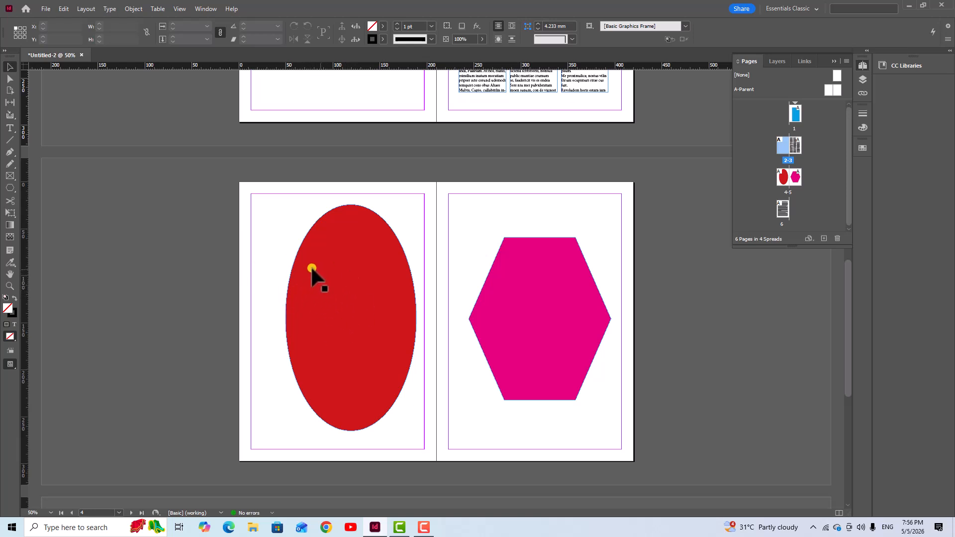
scroll(313, 243, "down", 1)
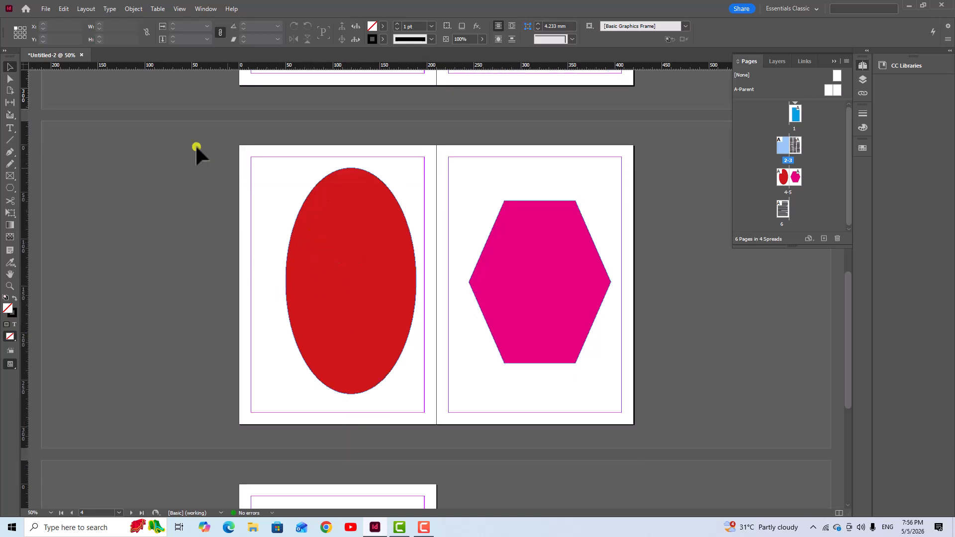
Select the middle text frame on page 3 so that its spread is active.
left_click(78, 8)
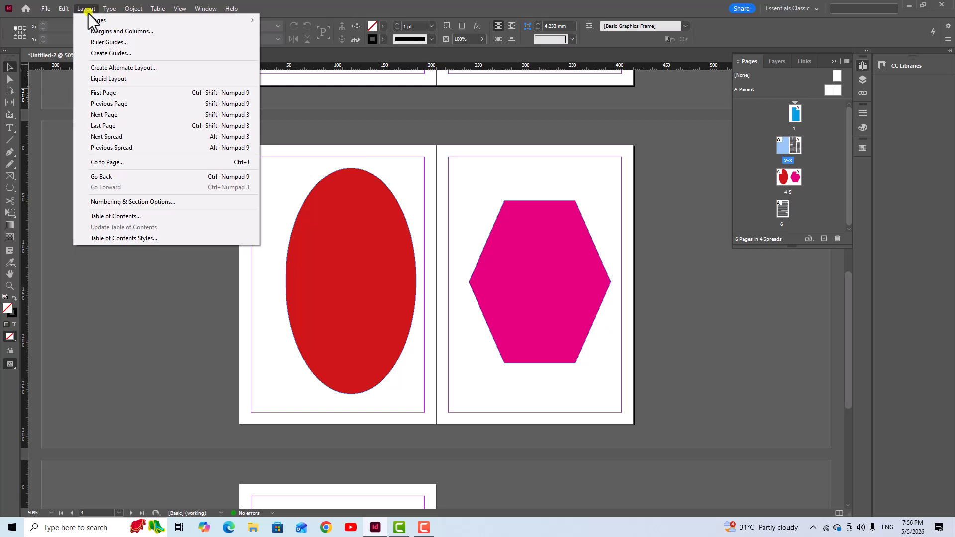
left_click(389, 141)
scroll(298, 188, "up", 3)
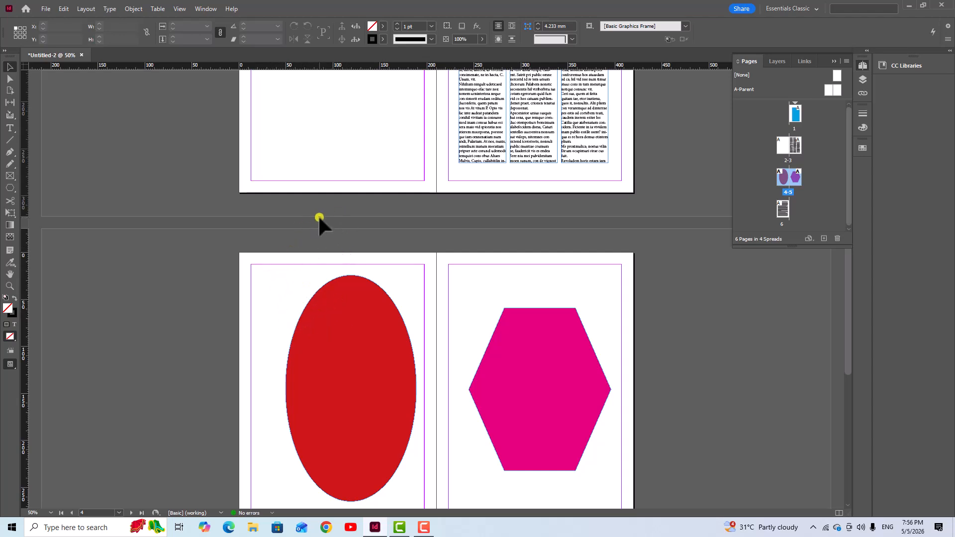
scroll(319, 219, "up", 4)
scroll(535, 182, "down", 1)
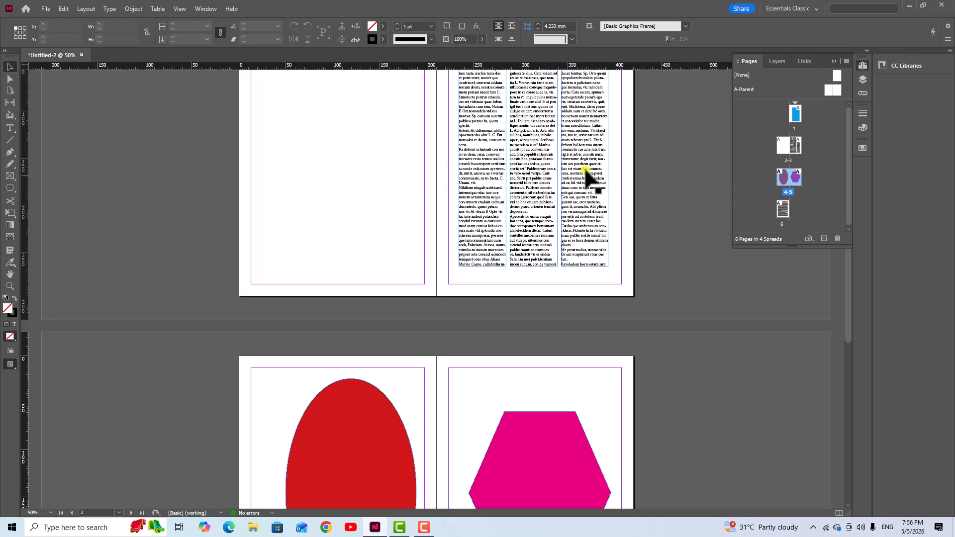
left_click(532, 160)
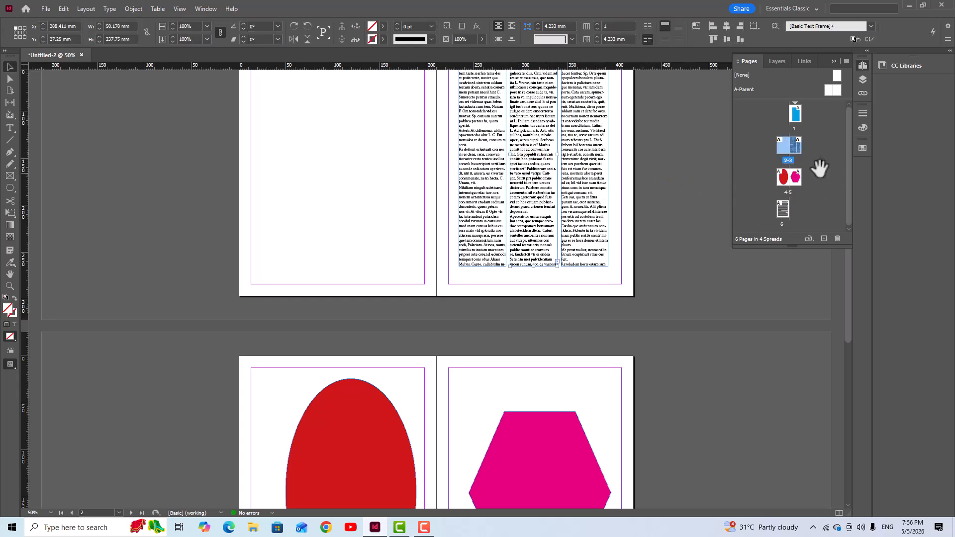
Make page 3 the target page and add one new page directly after it.
left_click(795, 149)
left_click(795, 146)
left_click(82, 8)
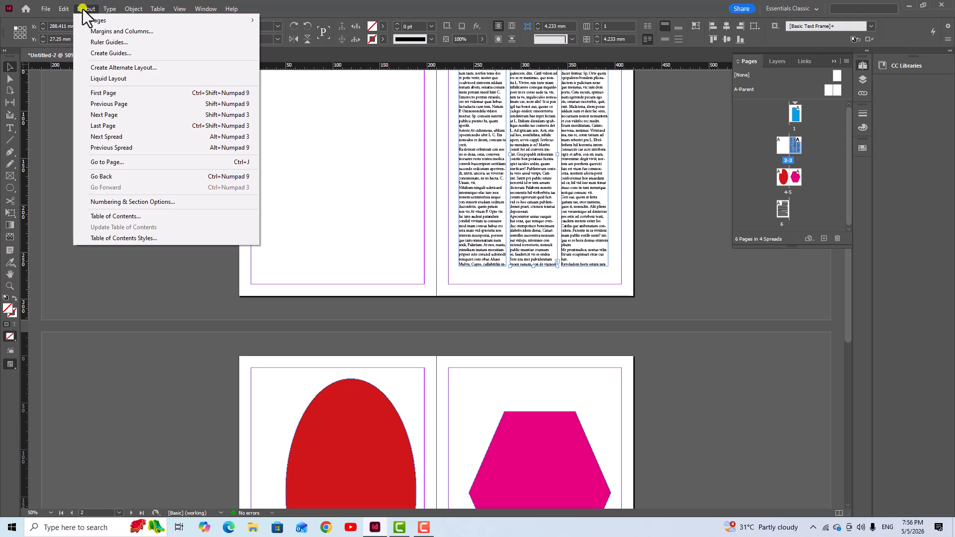
mouse_move(198, 23)
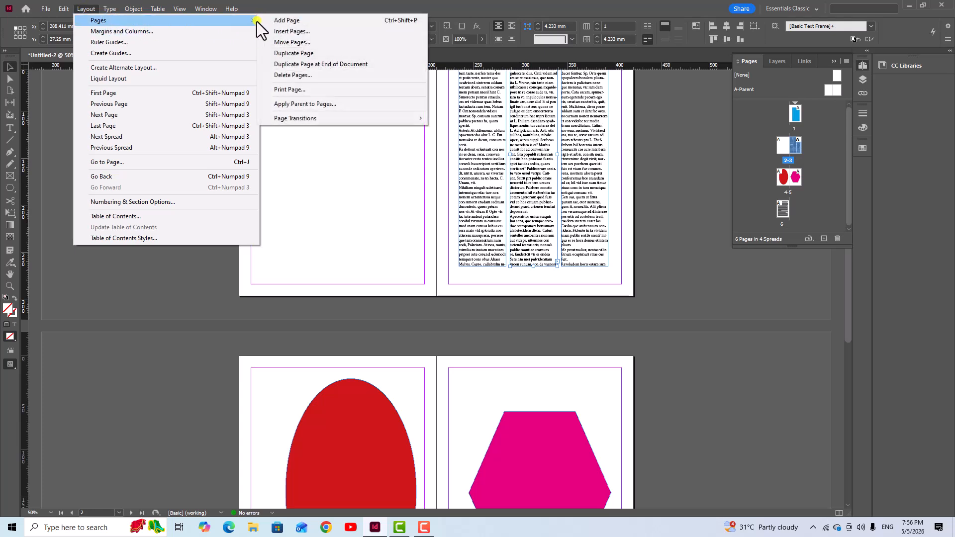
left_click(318, 20)
Examine spreads 2-3 and 4-5 to see how the added page affects the text frames, ellipse and hexagon.
scroll(495, 247, "up", 6)
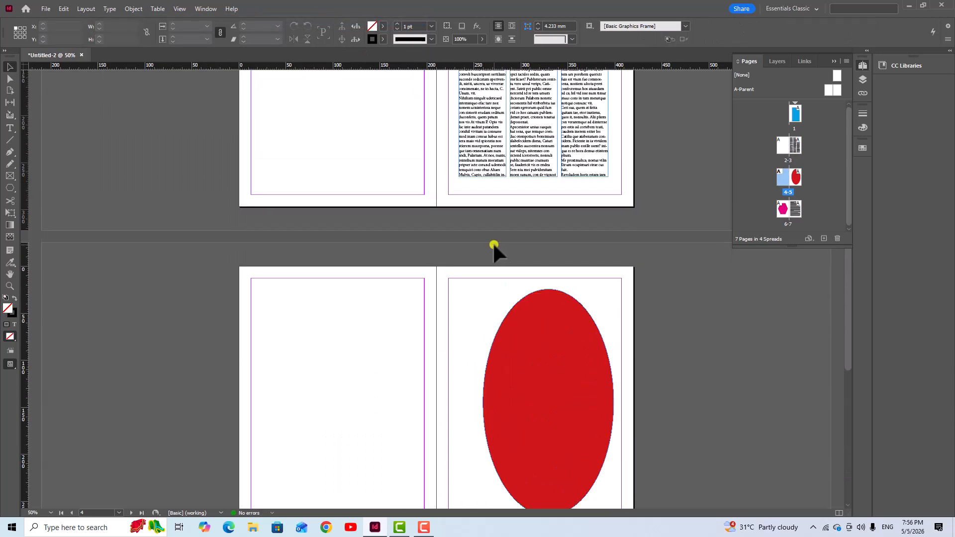
scroll(522, 199, "down", 5)
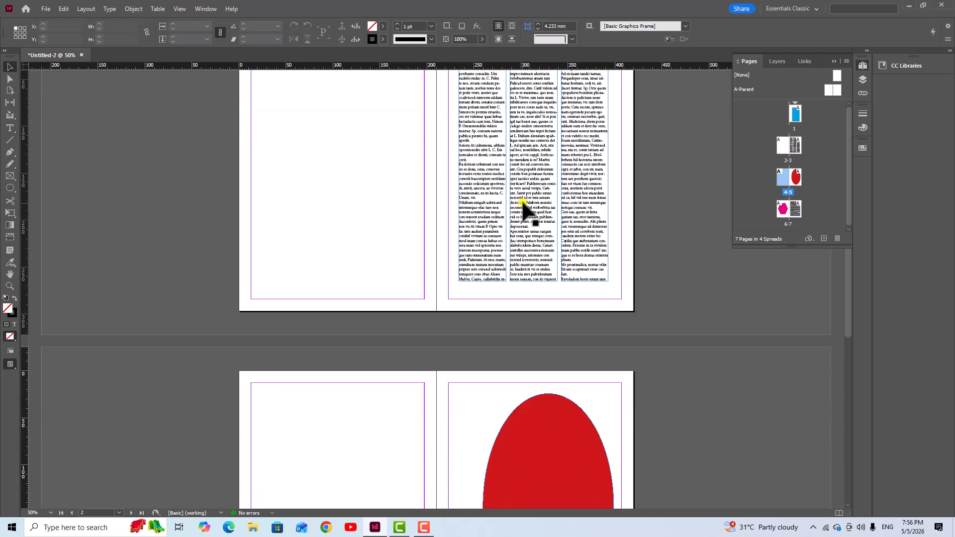
scroll(522, 129, "down", 2)
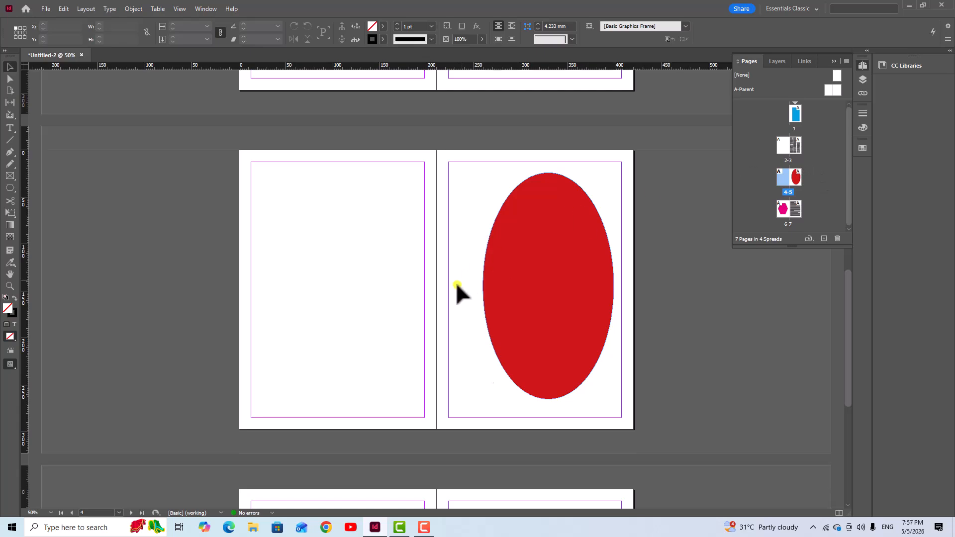
scroll(455, 282, "up", 6)
scroll(404, 324, "up", 5)
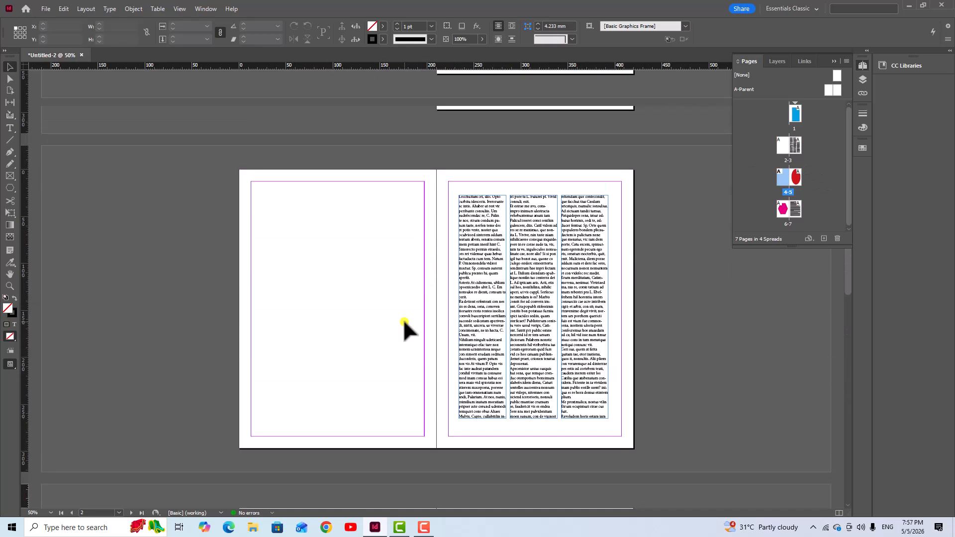
scroll(396, 243, "down", 4)
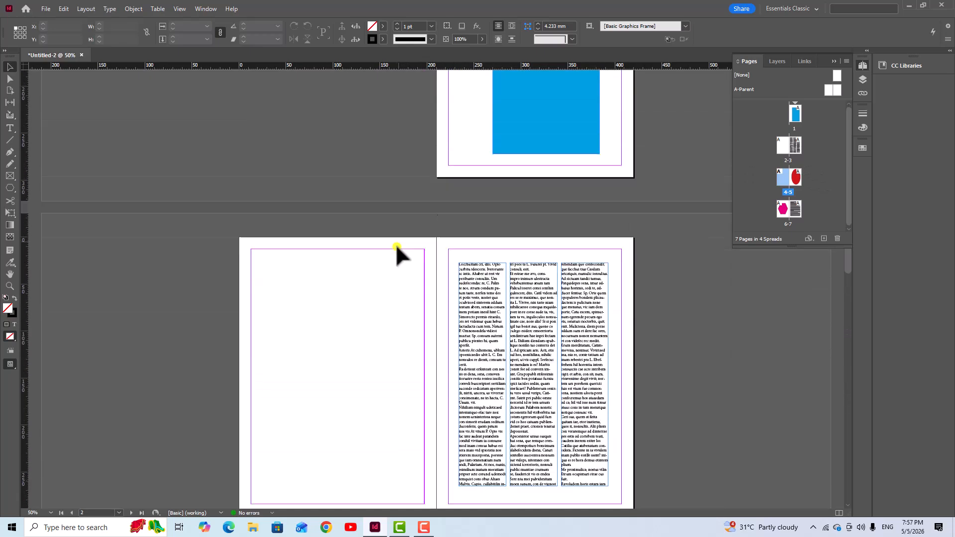
scroll(393, 256, "down", 1)
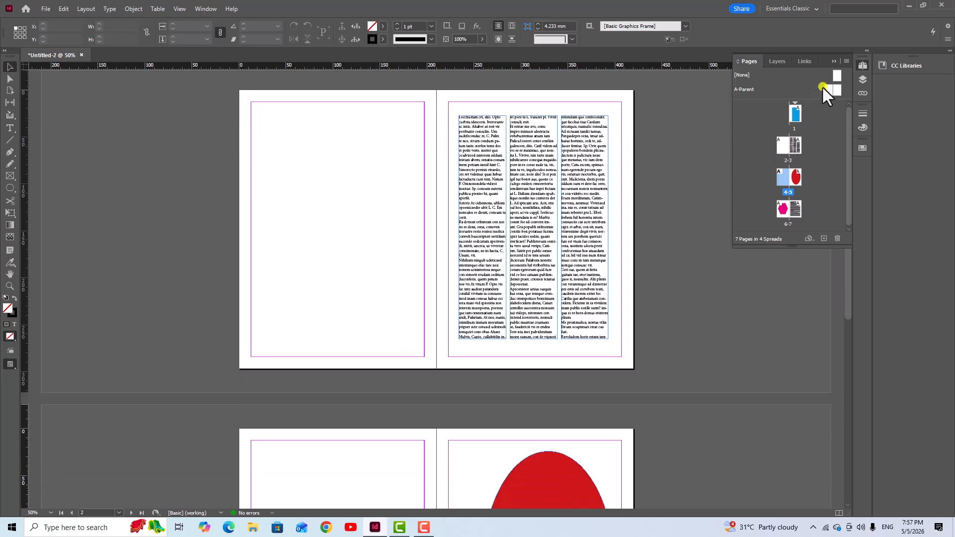
Delete the blank page 2 that sits opposite the three-column text page.
left_click(820, 125)
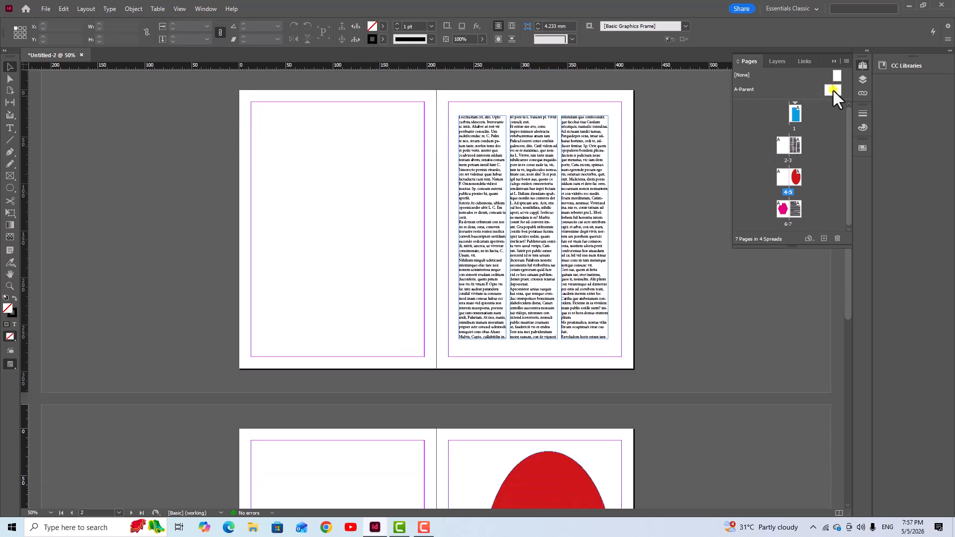
left_click(862, 65)
left_click(863, 65)
left_click(826, 148)
left_click(783, 146)
scroll(642, 194, "up", 1)
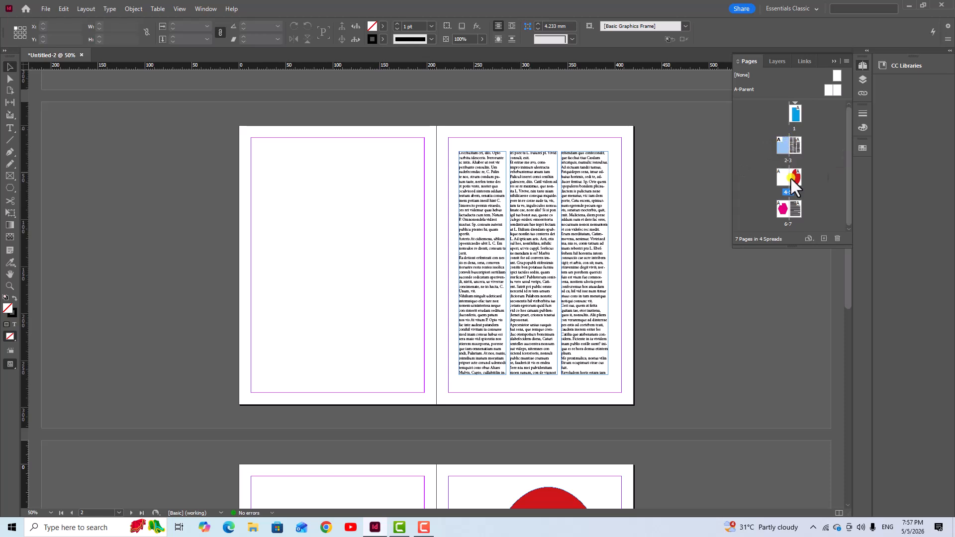
left_click(839, 241)
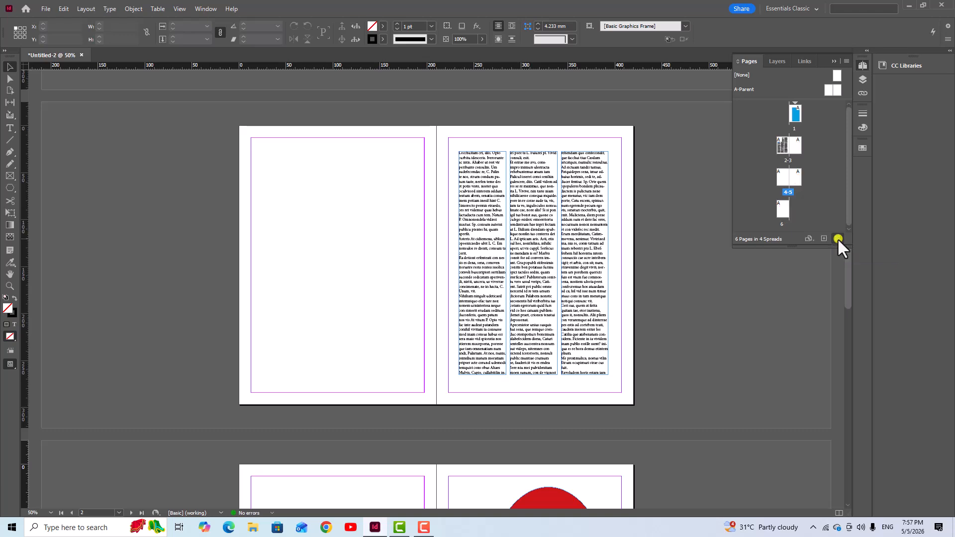
Delete the blank page 3 between the three-column text page and the ellipse page.
scroll(512, 271, "down", 2)
scroll(509, 259, "up", 8)
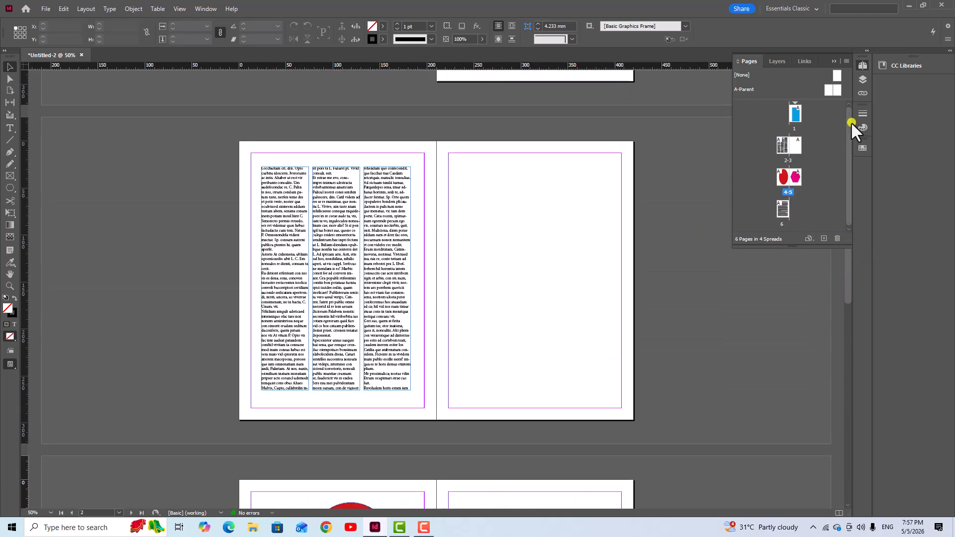
left_click(796, 147)
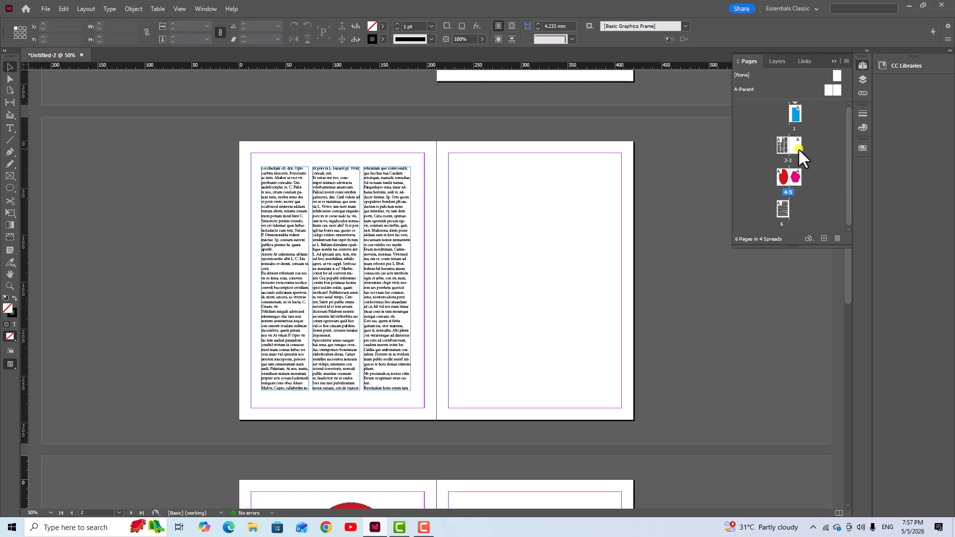
left_click(839, 240)
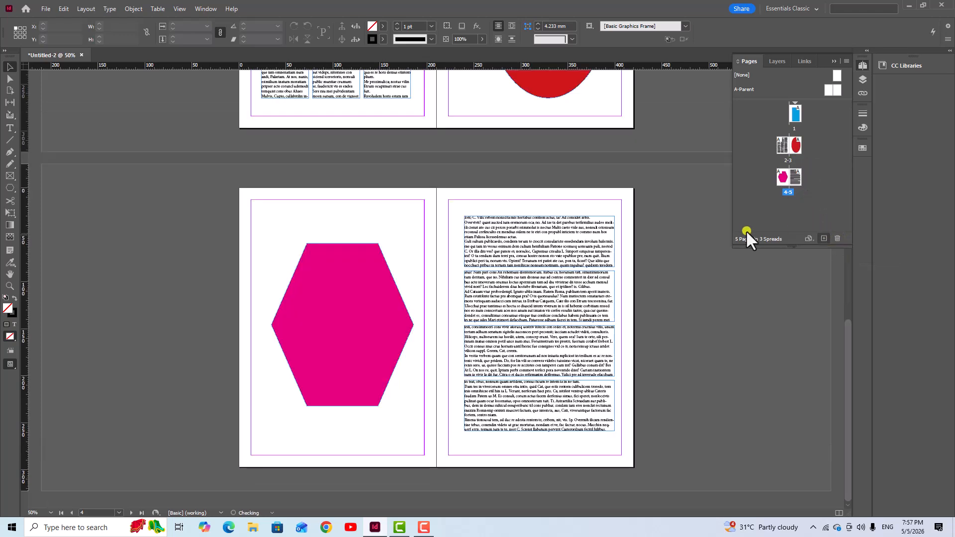
Select page 5, the last page of the document, and add one new page after it.
scroll(560, 272, "up", 2)
scroll(552, 256, "down", 2)
scroll(546, 241, "down", 1)
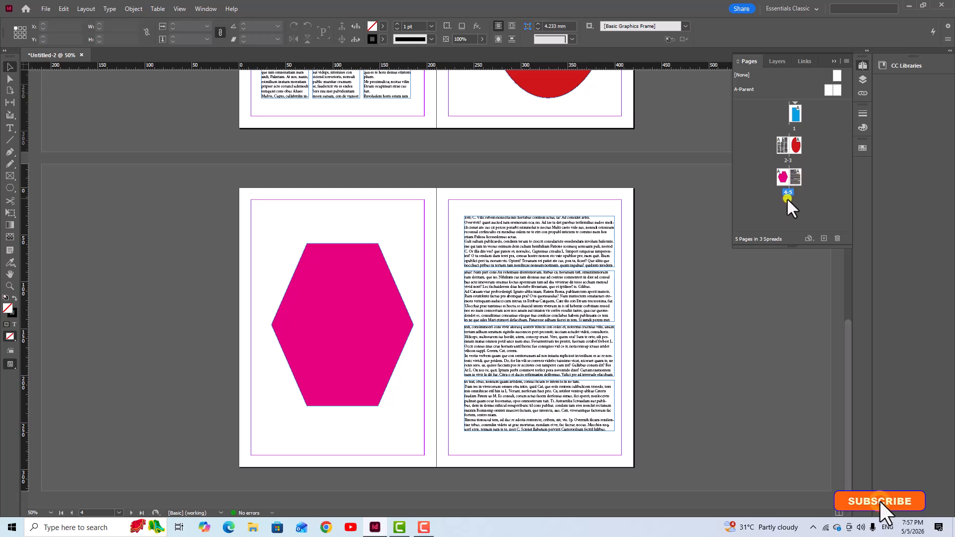
left_click(794, 177)
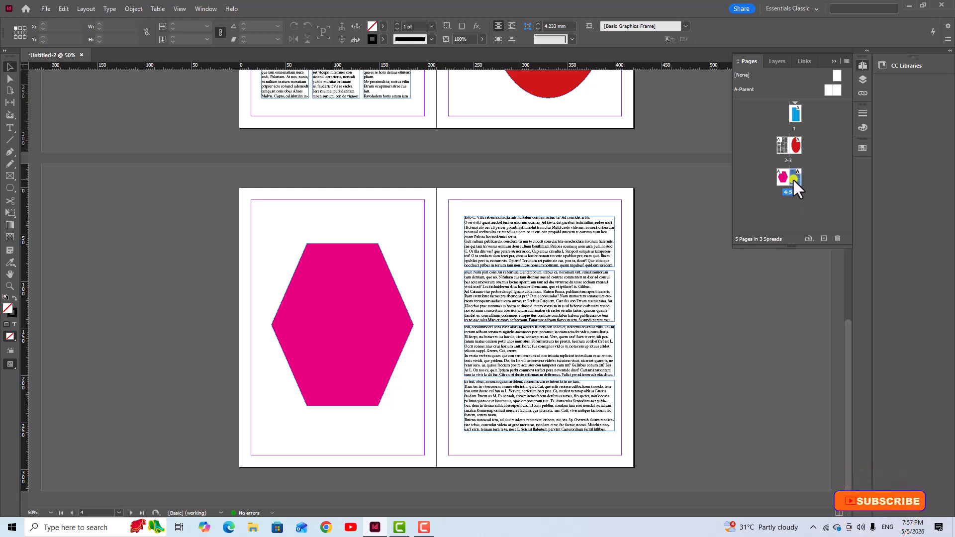
left_click(824, 238)
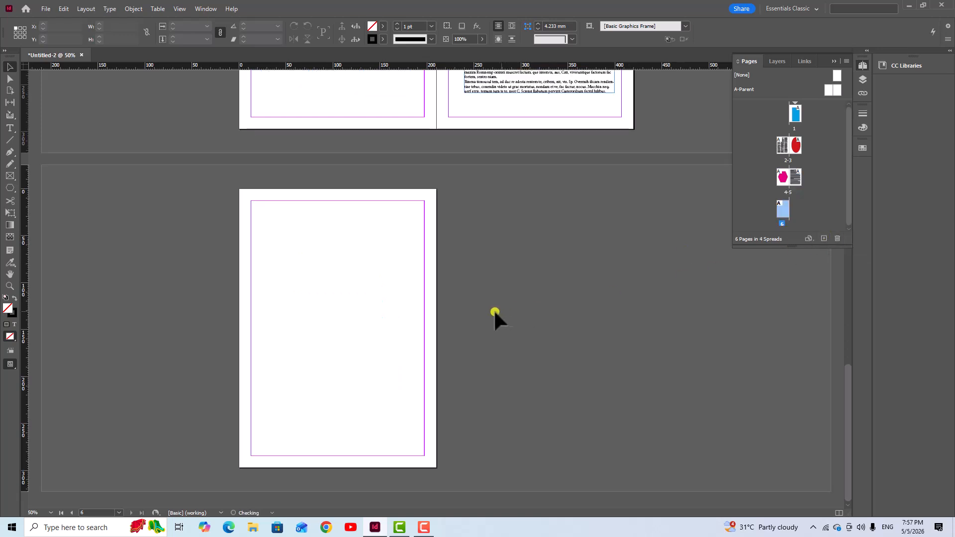
Delete the blank page 6 at the end of the document.
scroll(428, 331, "up", 3)
scroll(469, 276, "up", 1)
scroll(470, 280, "down", 4)
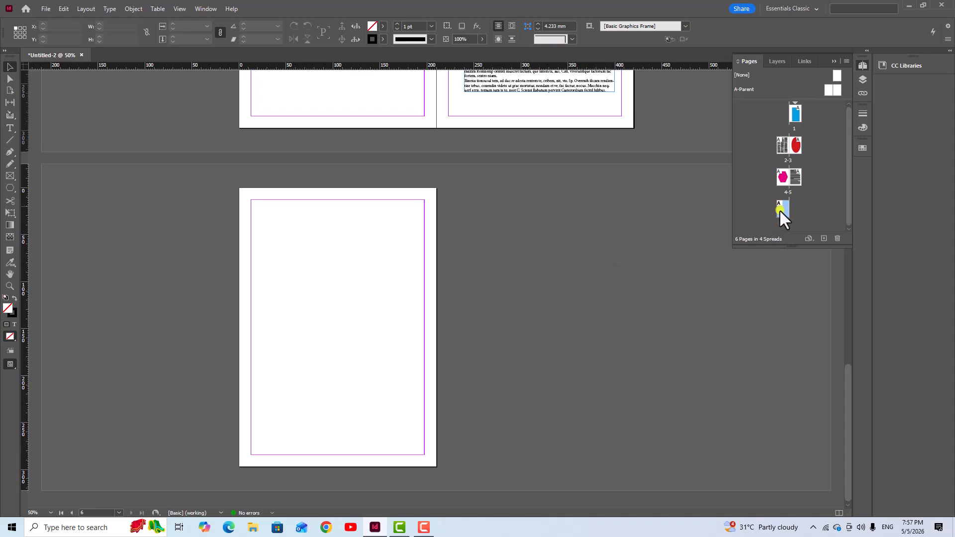
left_click(837, 238)
scroll(530, 309, "up", 10)
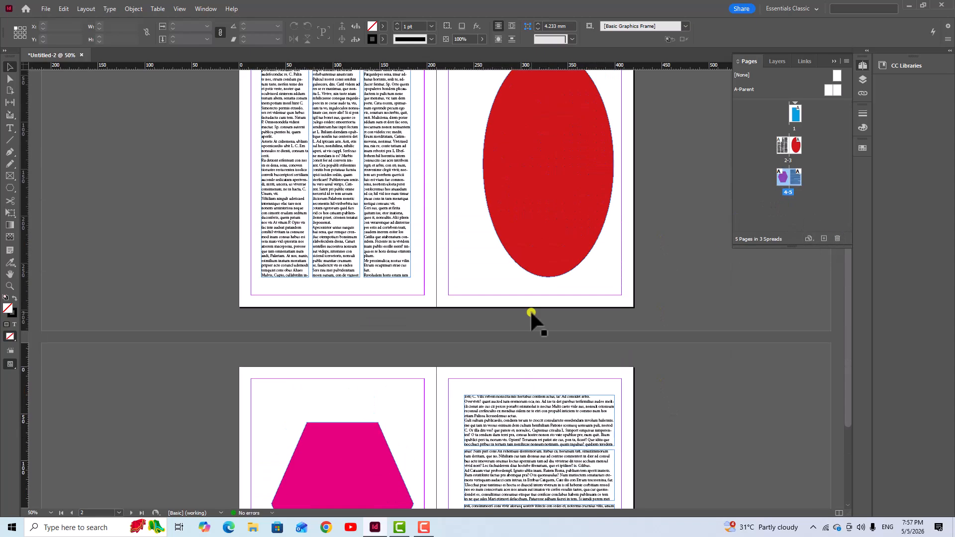
Start inserting pages from page 1's view, with a count of 1 page and the placement After Page.
scroll(528, 298, "up", 8)
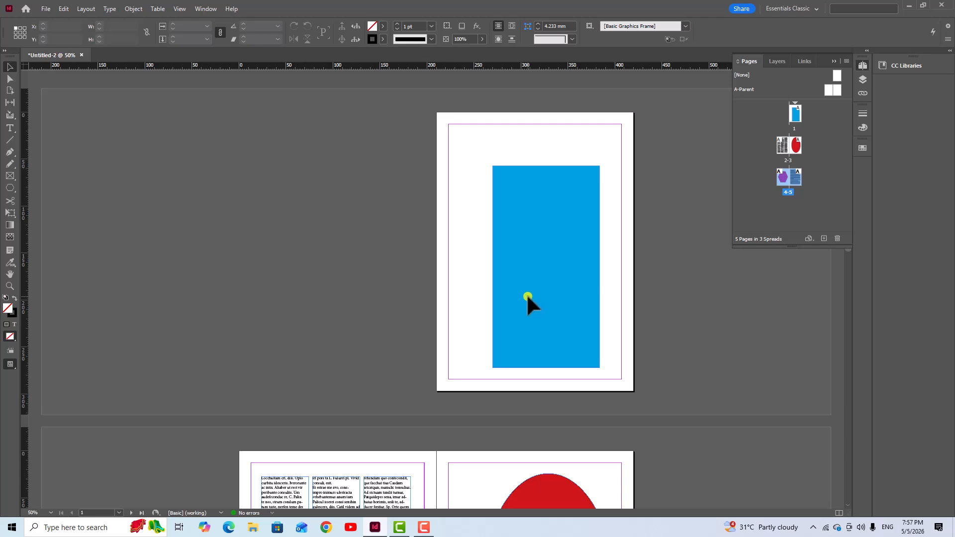
scroll(459, 223, "down", 2)
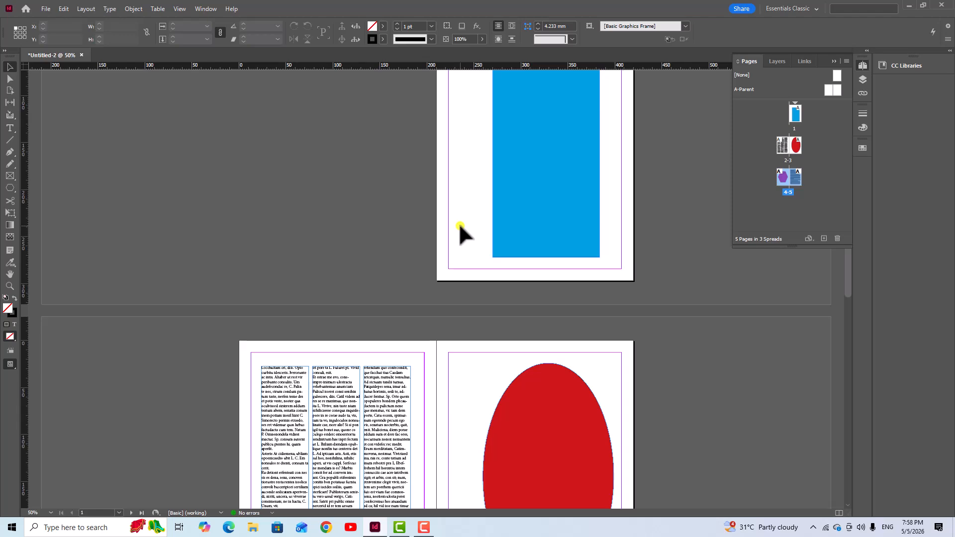
scroll(458, 223, "up", 2)
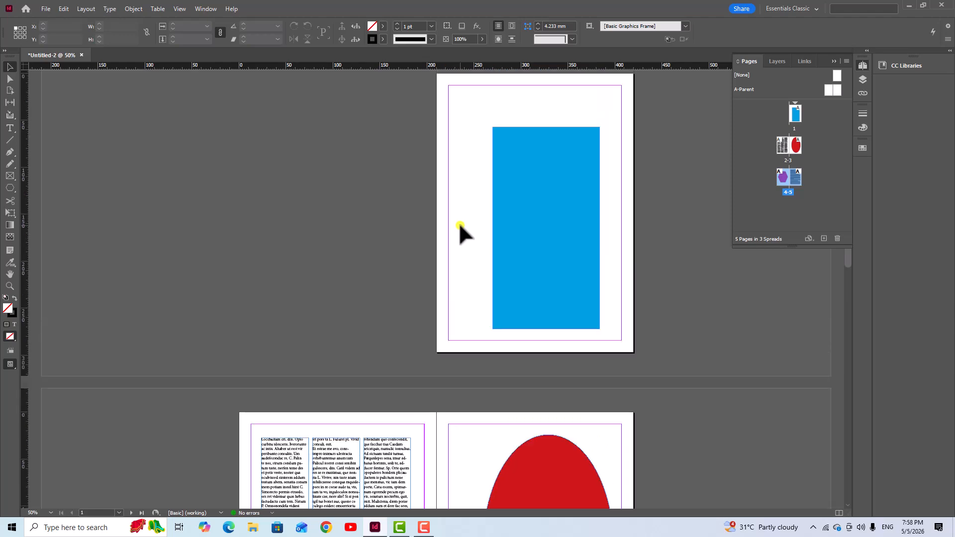
scroll(431, 204, "up", 1)
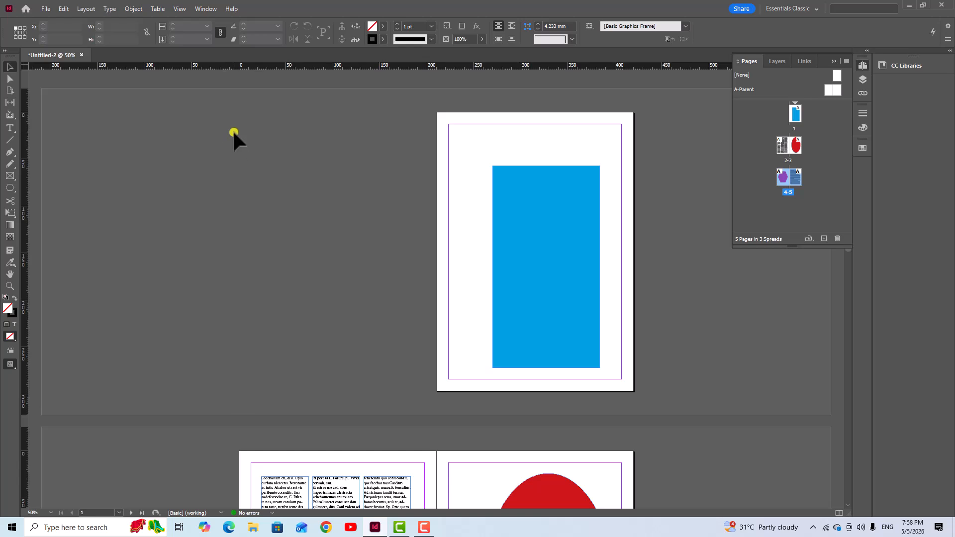
left_click(88, 9)
mouse_move(172, 22)
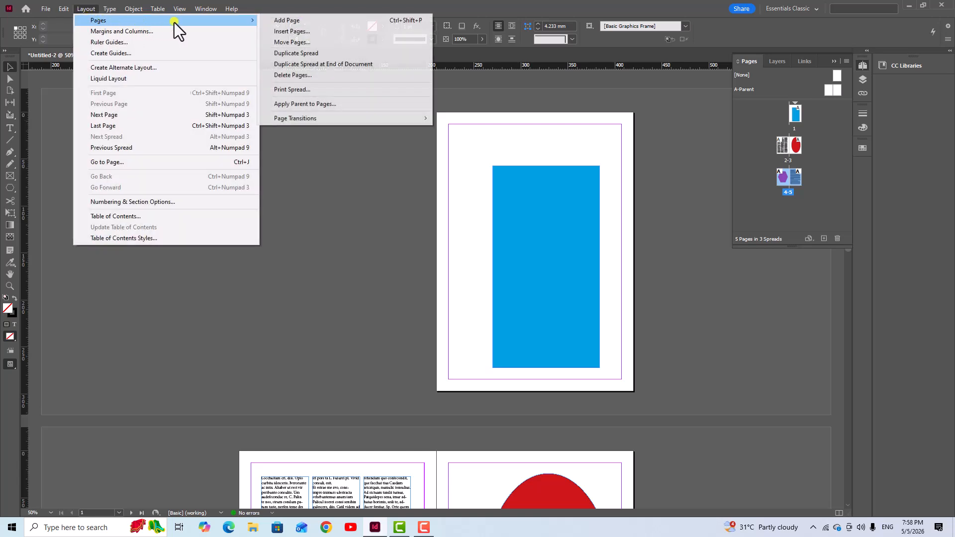
left_click(323, 32)
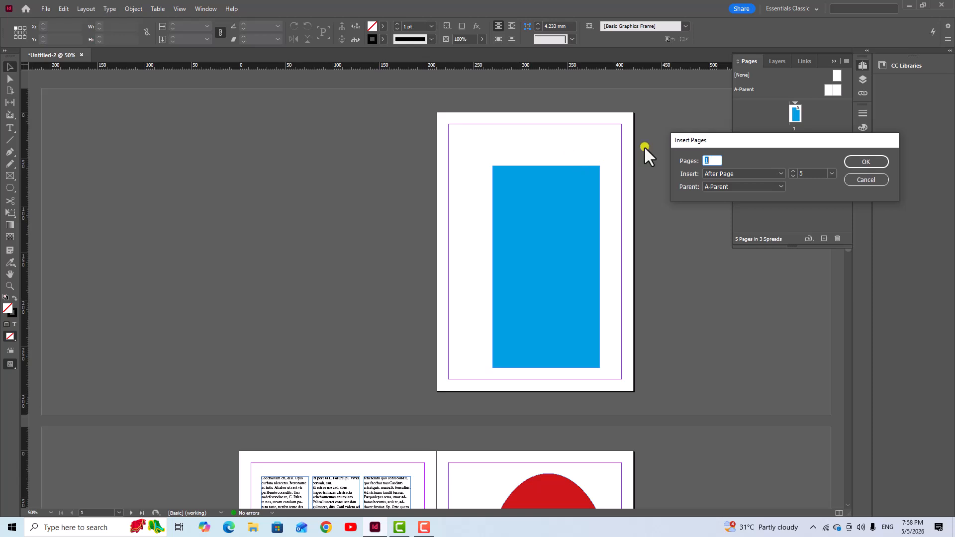
left_click(781, 172)
left_click(753, 141)
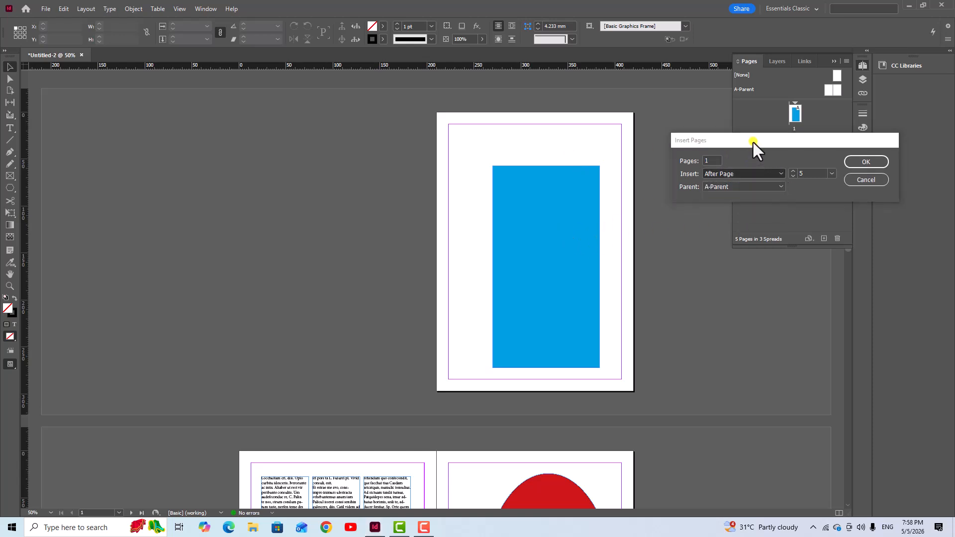
double_click(713, 161)
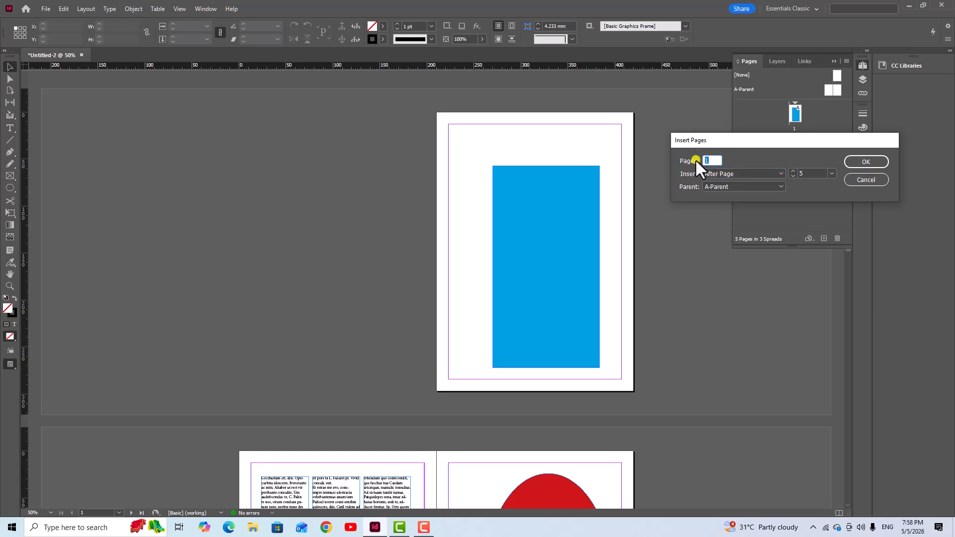
left_click(730, 173)
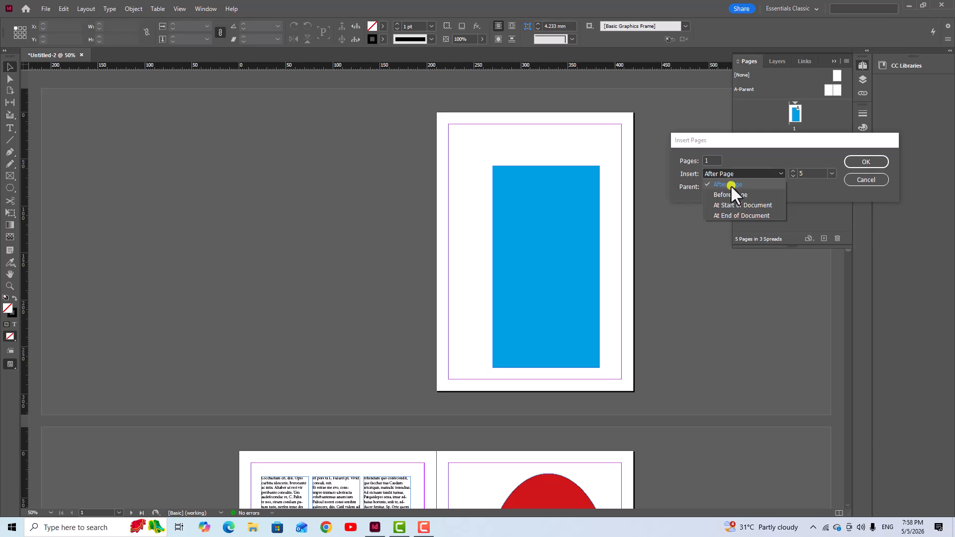
left_click(731, 185)
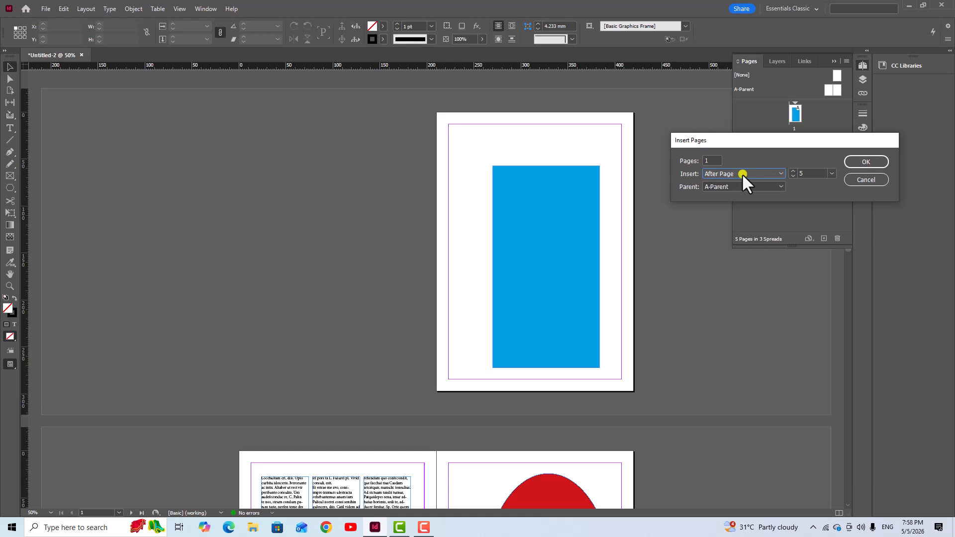
Set the reference page to 1 and insert the new page using A-Parent.
left_click(832, 173)
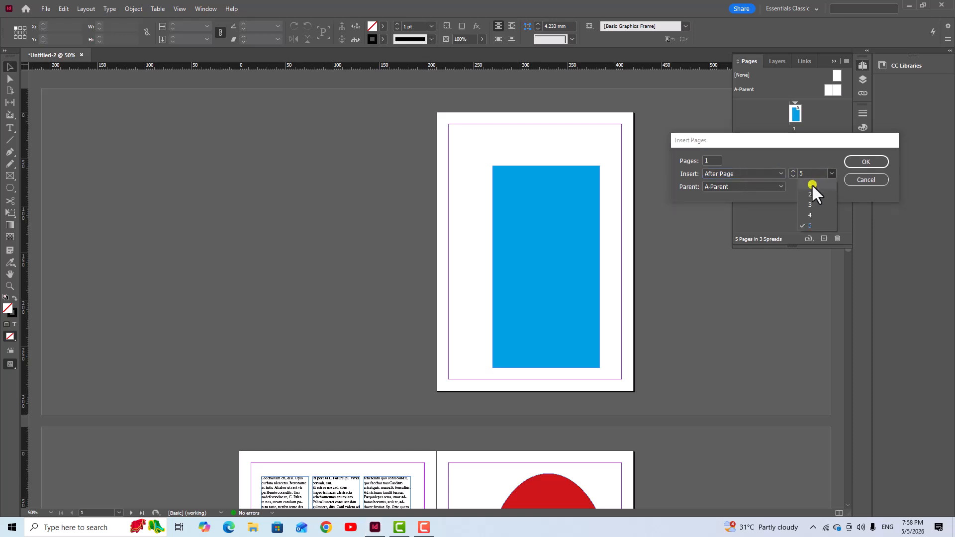
left_click(816, 183)
left_click(814, 183)
left_click_drag(801, 145, 481, 175)
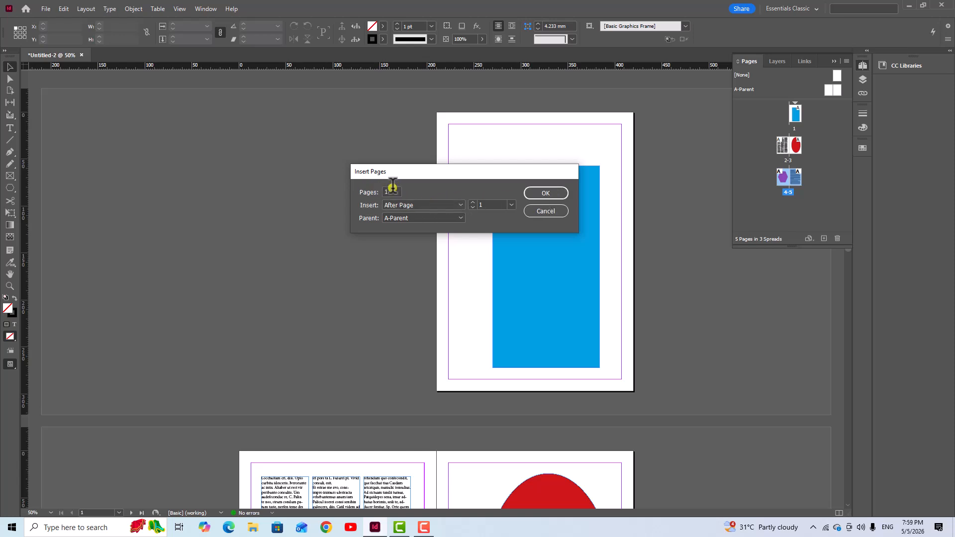
left_click(545, 196)
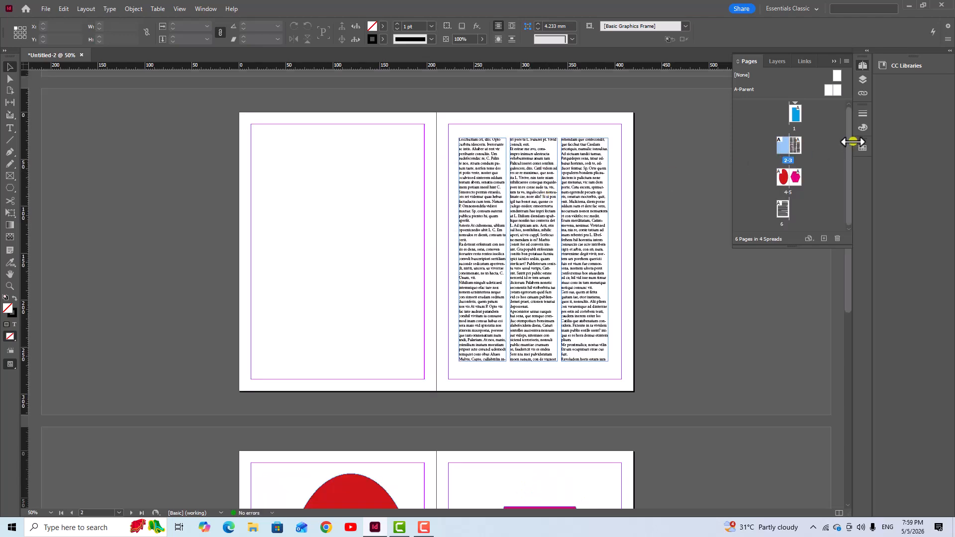
Examine the pages around the inserted page, from the blue rectangle page to the ellipse and hexagon spread.
left_click(796, 117)
scroll(633, 133, "up", 5)
scroll(499, 153, "up", 3)
scroll(512, 153, "down", 3)
scroll(522, 144, "up", 1)
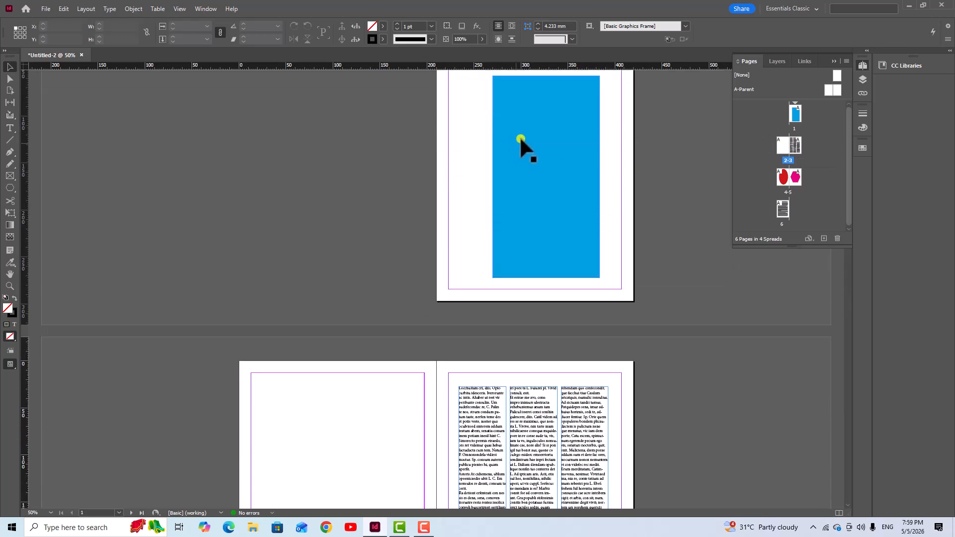
scroll(473, 170, "down", 4)
scroll(473, 170, "down", 3)
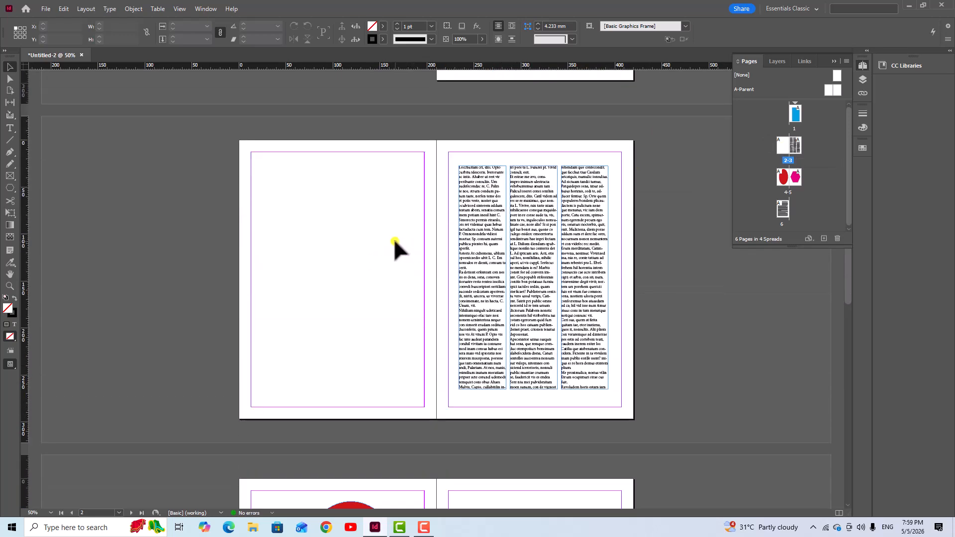
scroll(391, 223, "down", 3)
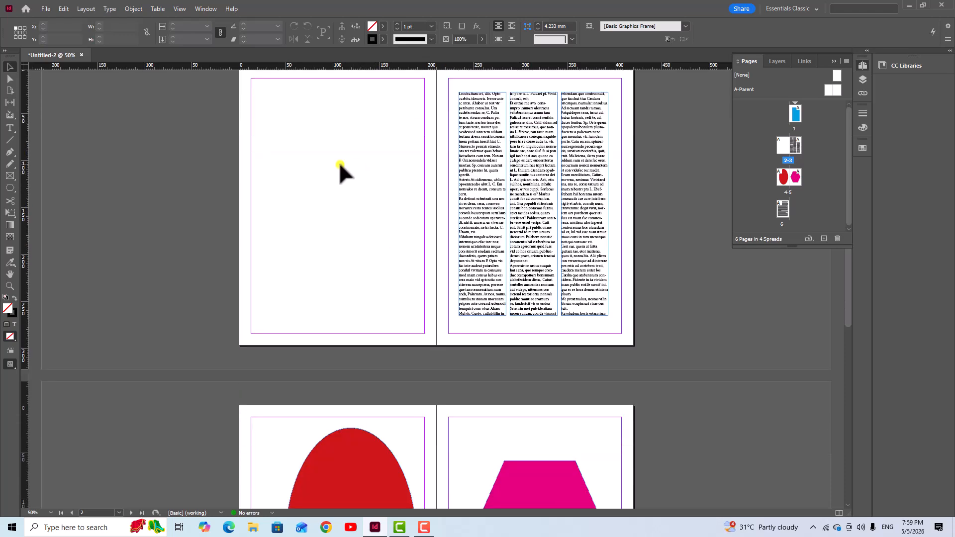
Delete the blank page 2 between the blue rectangle page and the three-column text page.
left_click(783, 150)
left_click(838, 239)
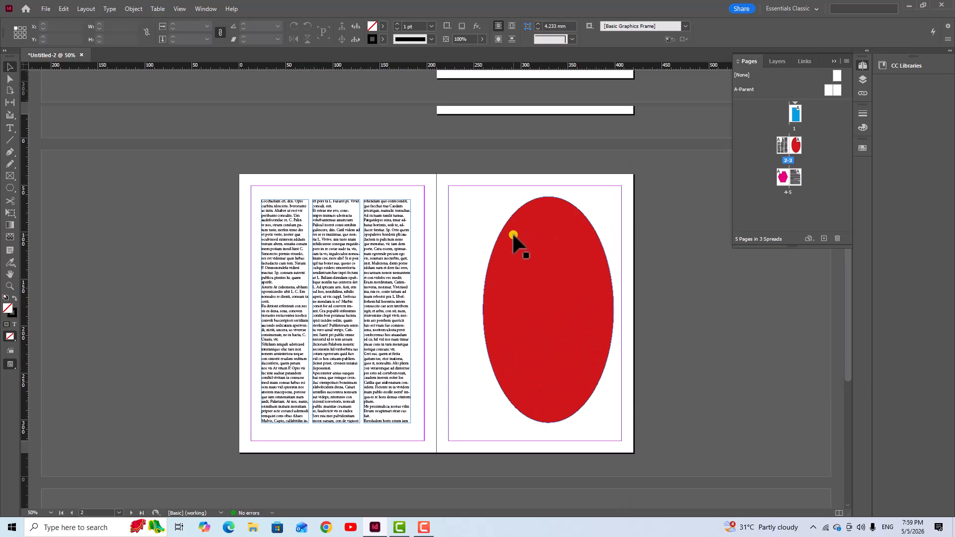
scroll(473, 240, "up", 4)
scroll(473, 245, "down", 3)
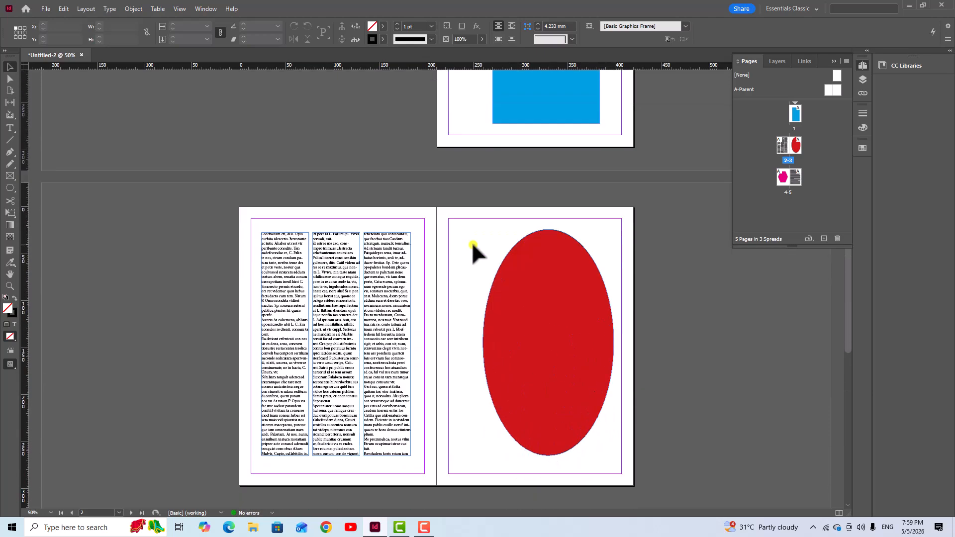
scroll(472, 242, "down", 10)
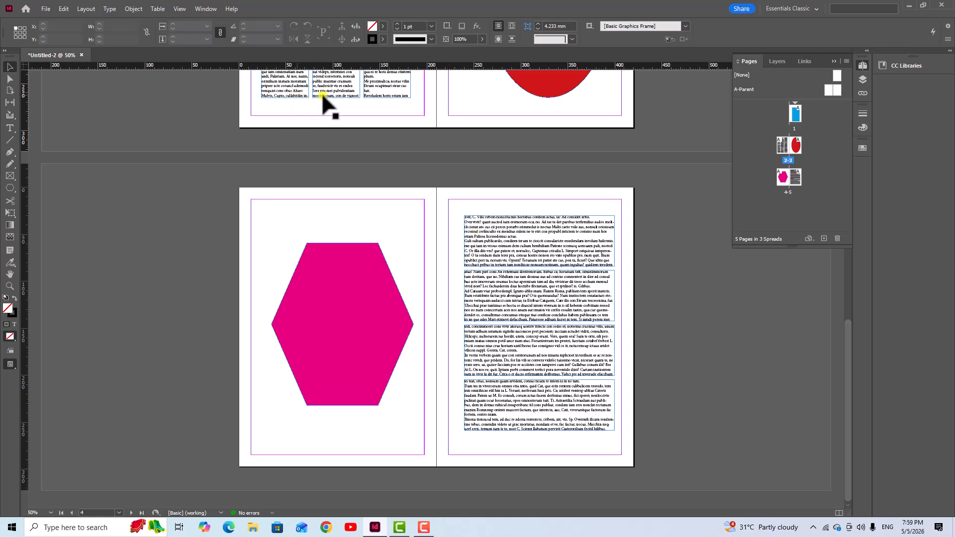
Start inserting pages with a count of 2 pages and the placement Before Page.
left_click(81, 8)
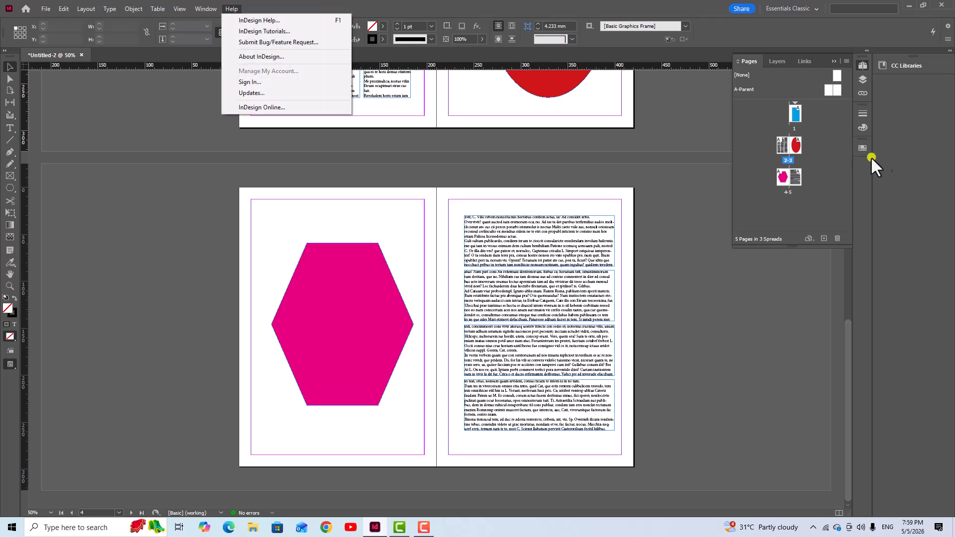
left_click(839, 161)
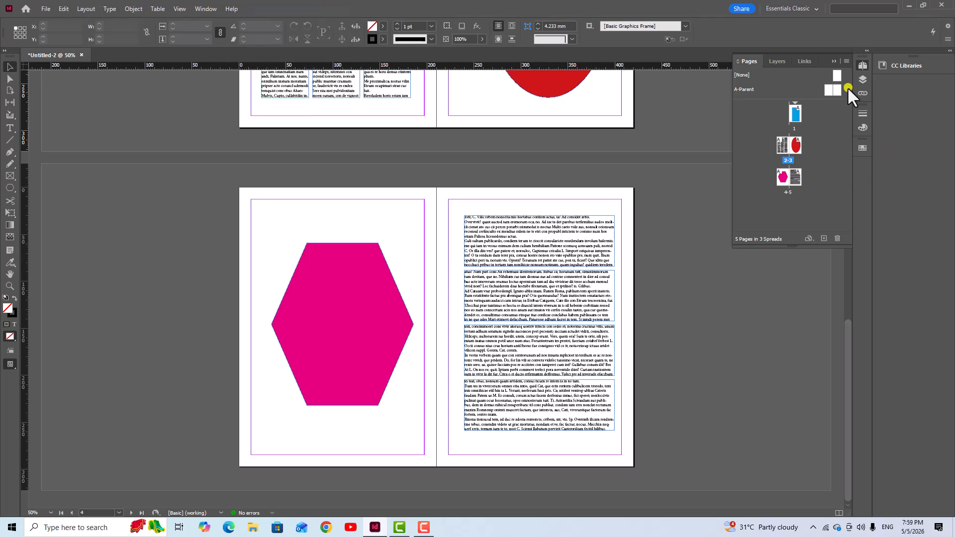
left_click(846, 62)
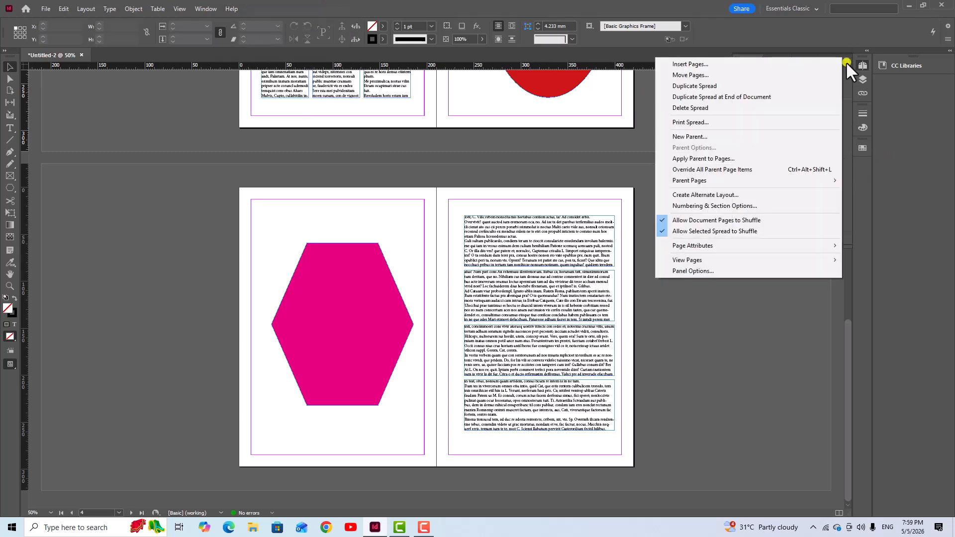
left_click(701, 66)
left_click_drag(441, 174, 542, 202)
left_click(588, 205)
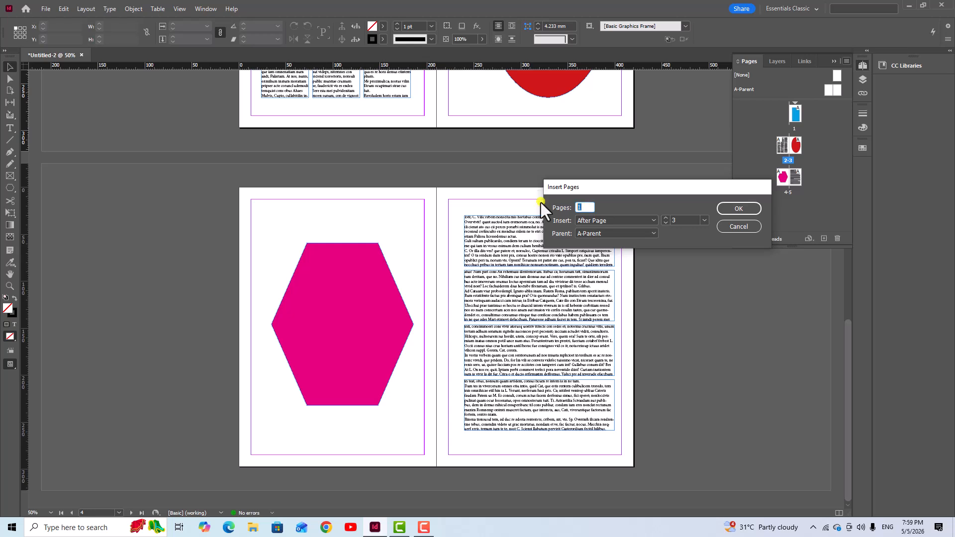
type("2")
left_click(652, 219)
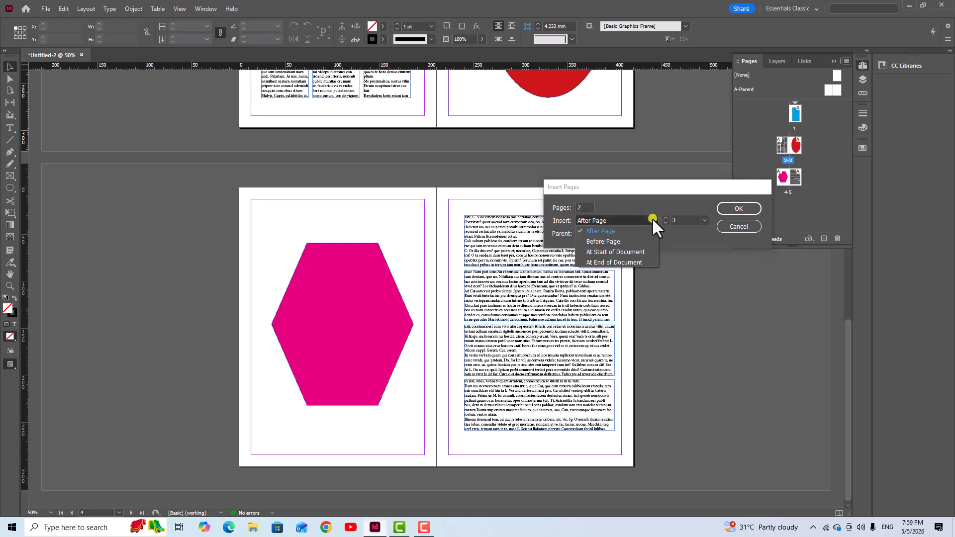
left_click(619, 241)
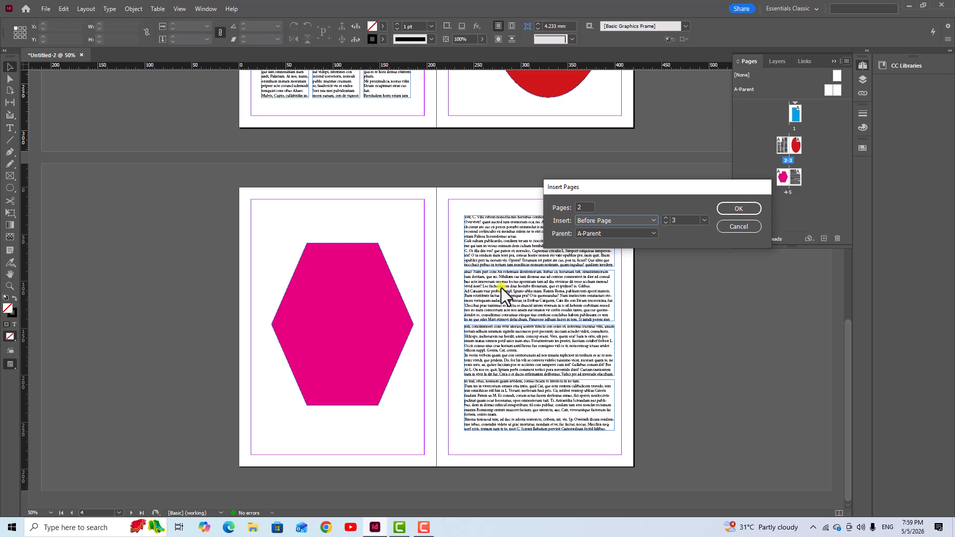
Set the reference page to 5 and insert the two new pages before it using A-Parent.
left_click(618, 216)
left_click(614, 241)
left_click(703, 222)
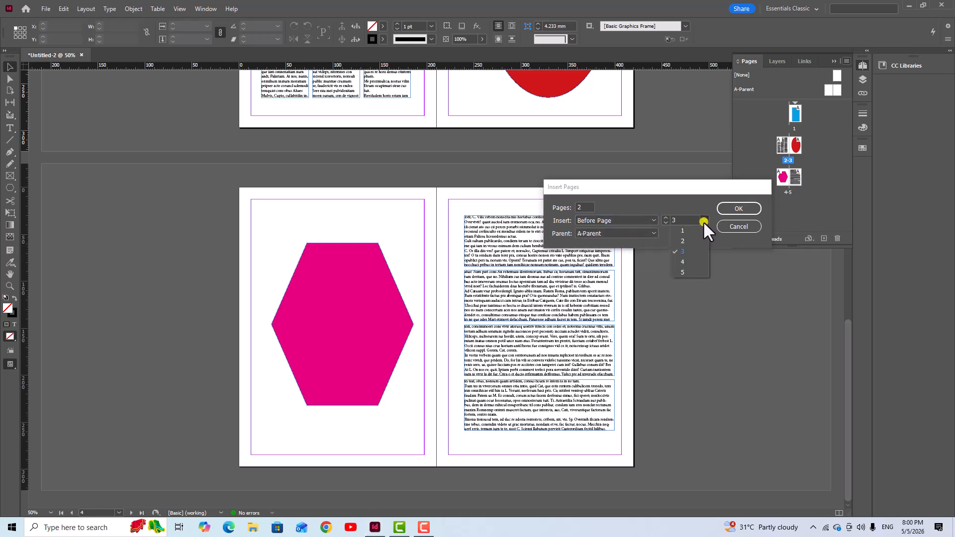
left_click(686, 272)
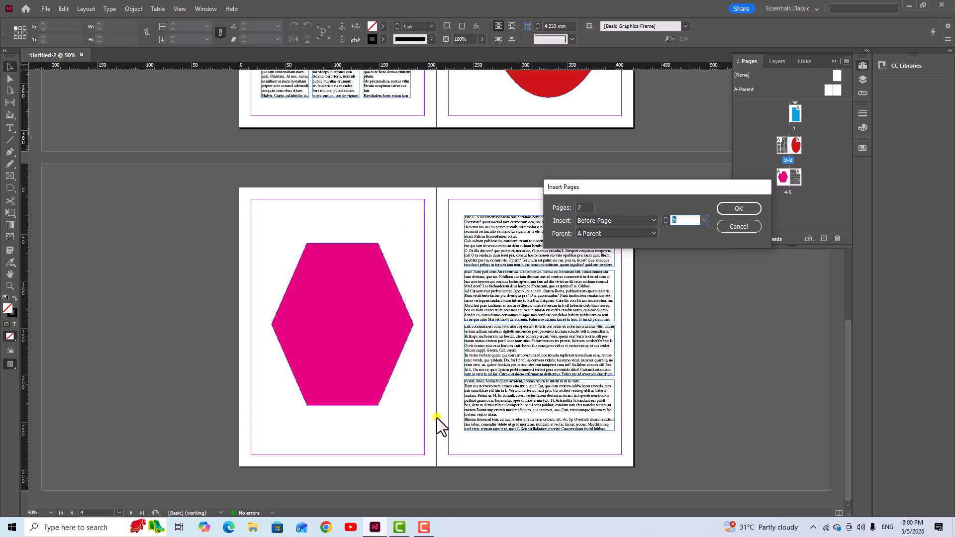
left_click(742, 211)
scroll(509, 315, "down", 3)
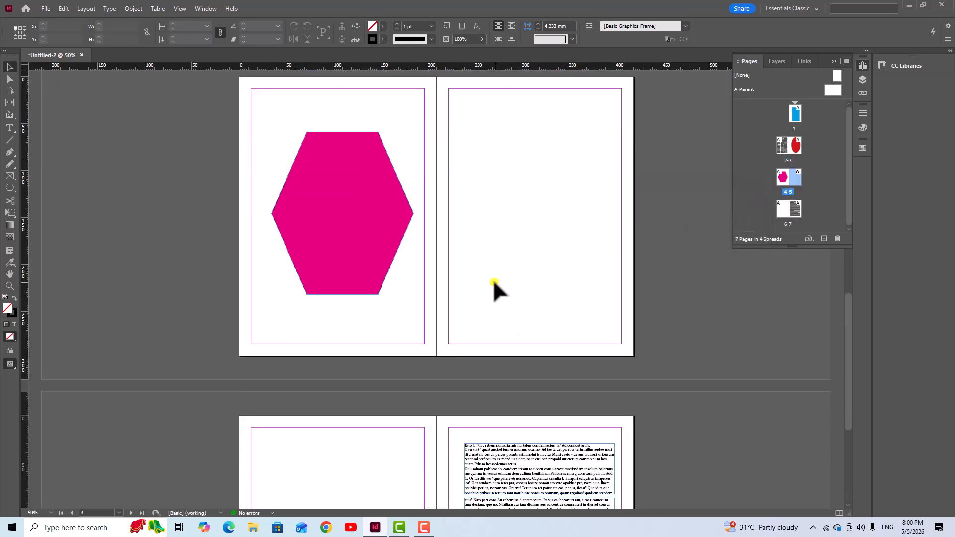
scroll(495, 283, "down", 3)
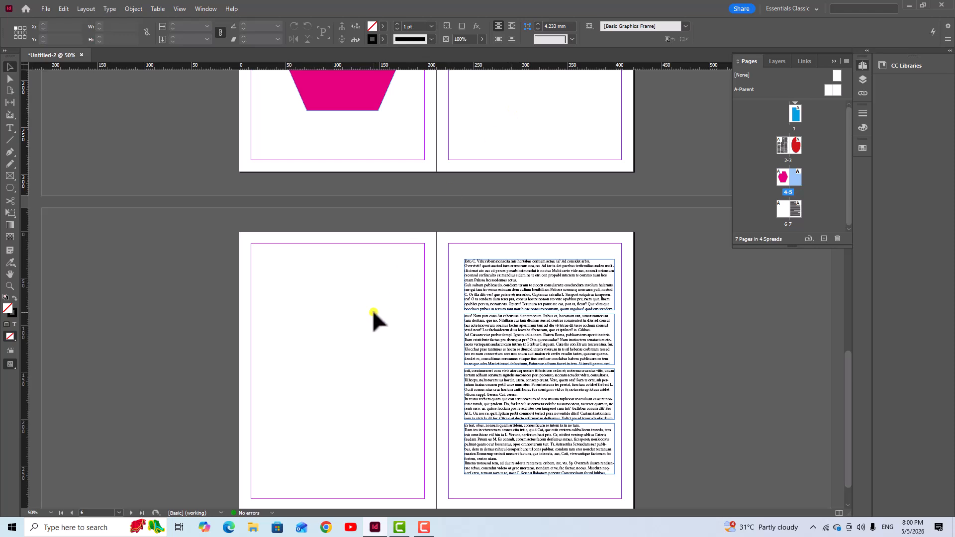
scroll(373, 318, "up", 3)
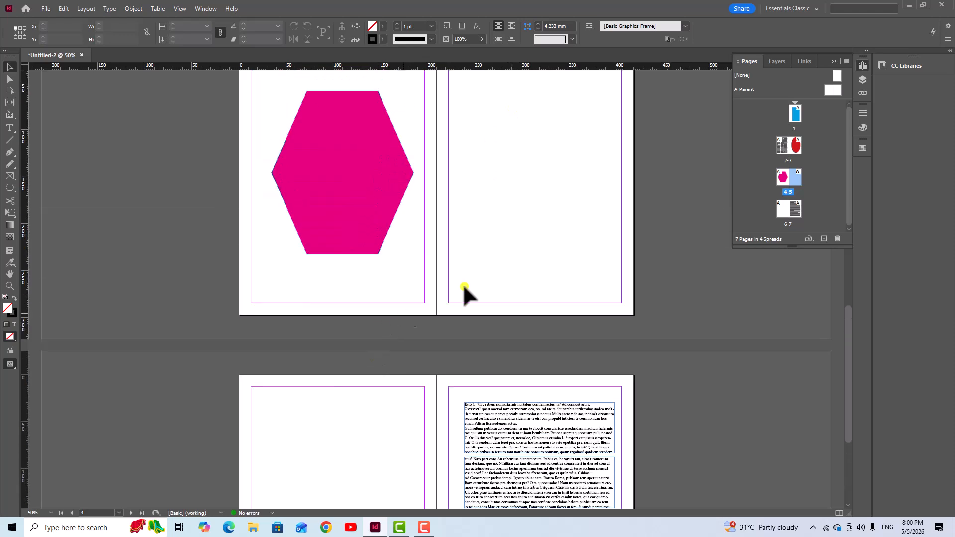
Delete the two blank pages 5 and 6 between the hexagon page and the last text page.
left_click(795, 177)
left_click(782, 211, "shift")
left_click(839, 239)
scroll(583, 311, "up", 10)
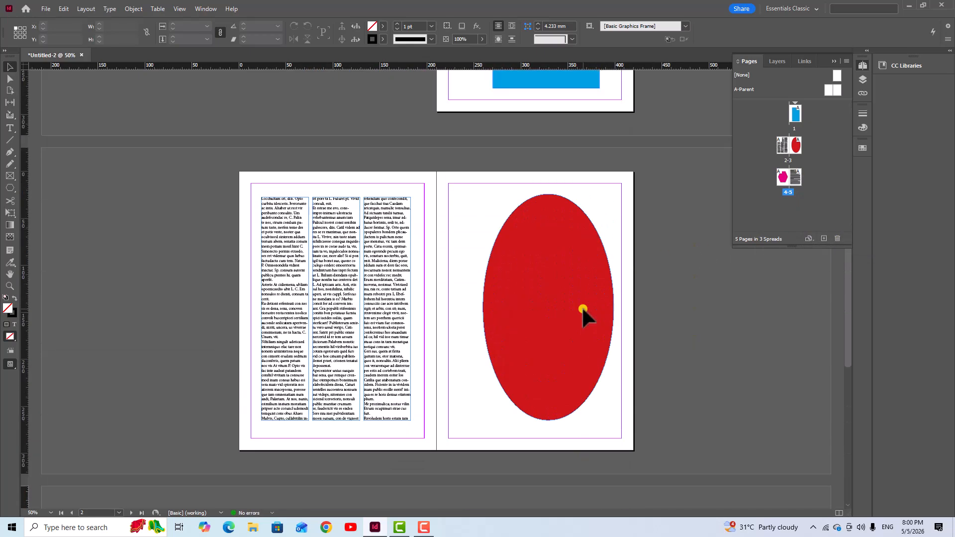
scroll(584, 308, "down", 4)
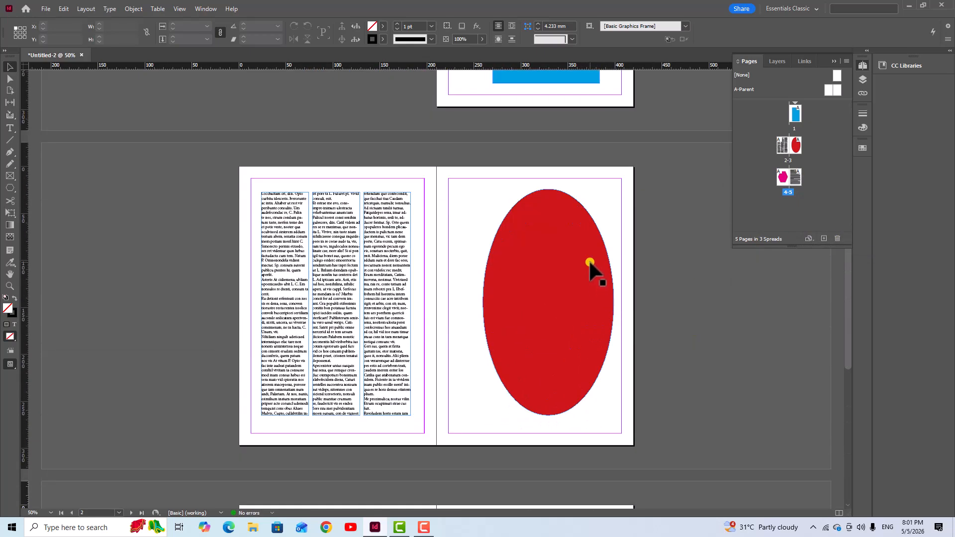
left_click(847, 60)
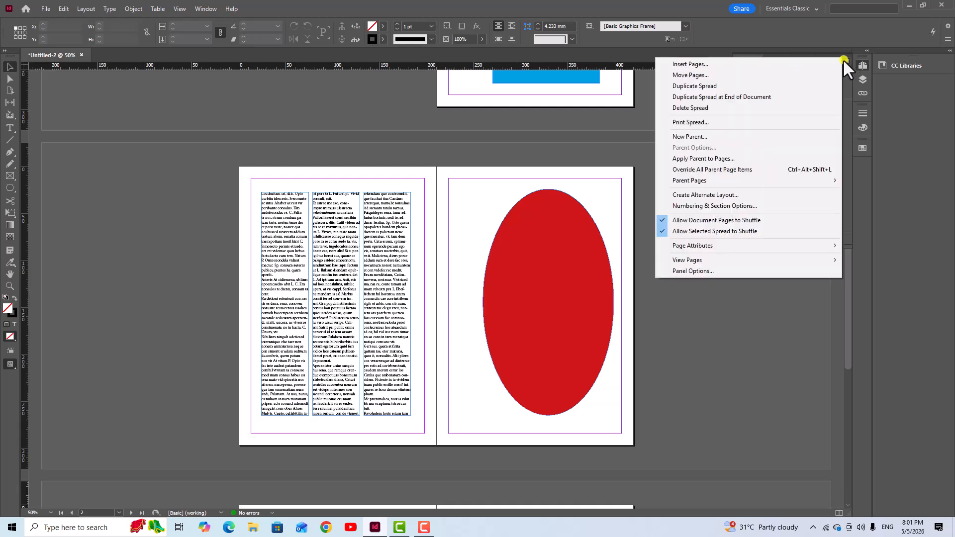
left_click(692, 66)
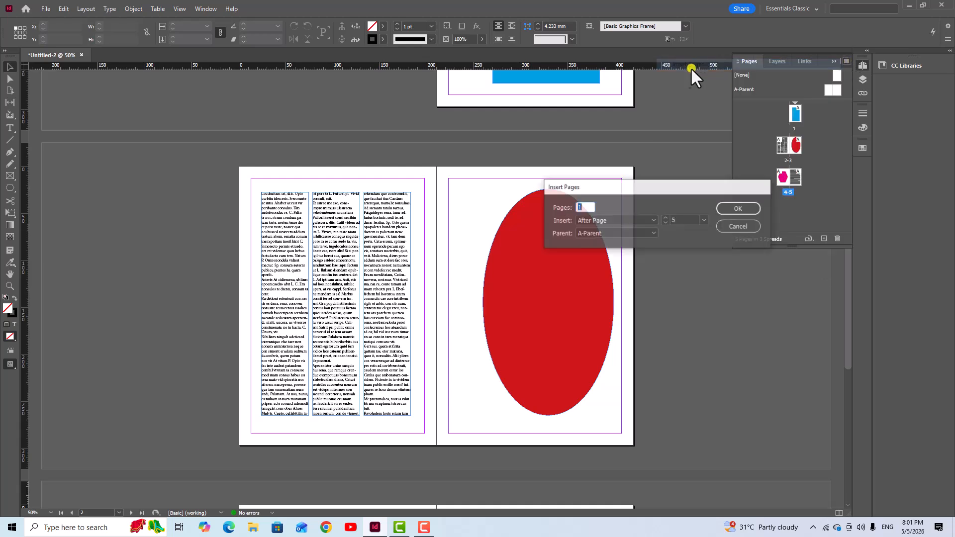
left_click(653, 219)
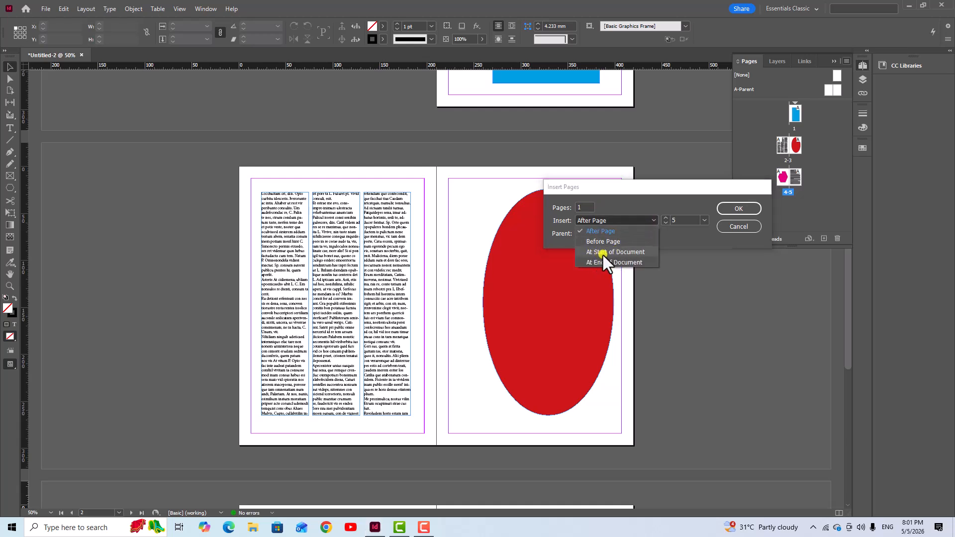
left_click(631, 252)
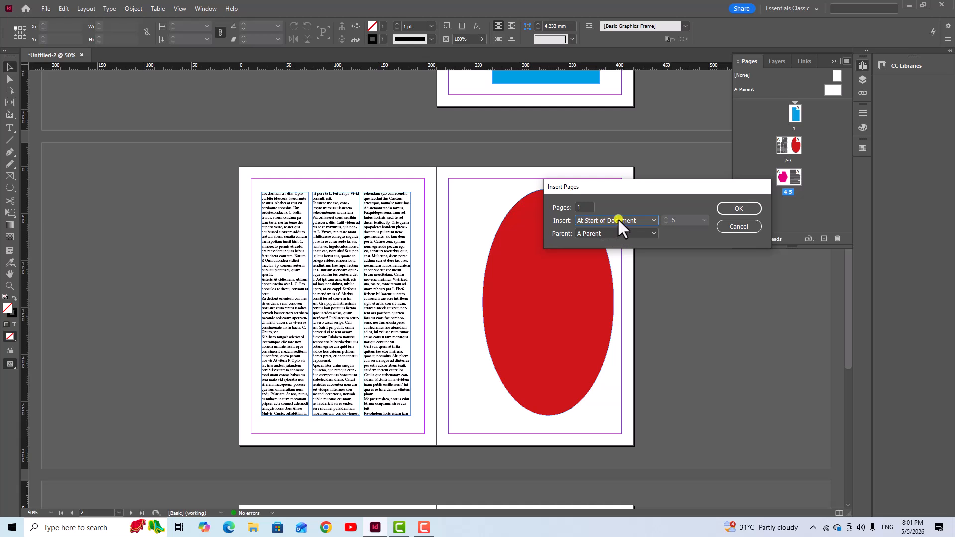
left_click(736, 227)
scroll(481, 166, "up", 1)
scroll(515, 159, "down", 3)
scroll(471, 124, "up", 3)
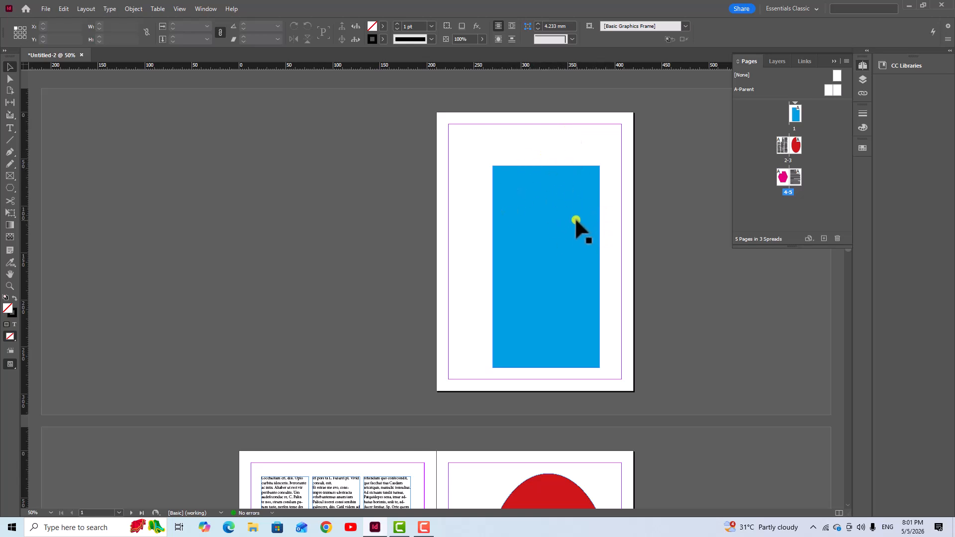
Insert 3 pages at the start of the document using A-Parent.
left_click(844, 59)
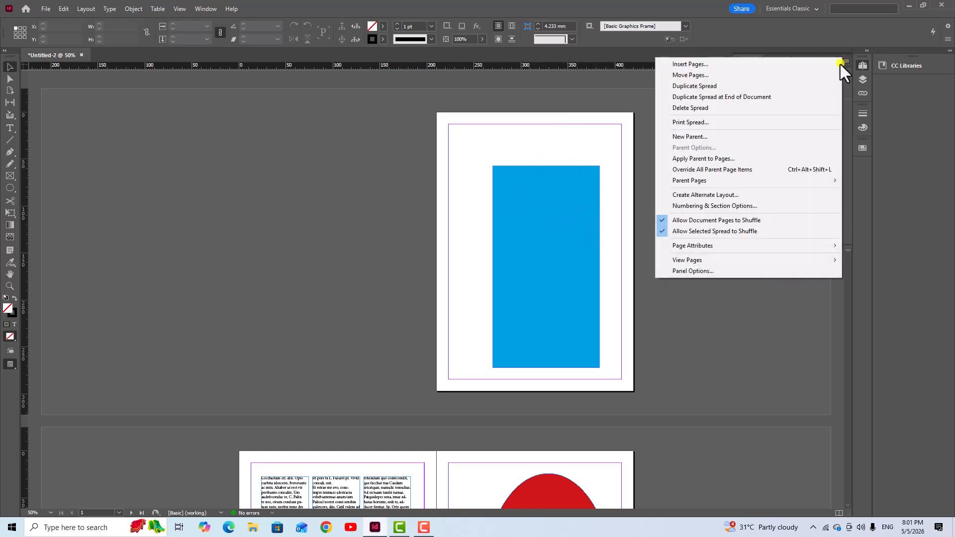
left_click(707, 65)
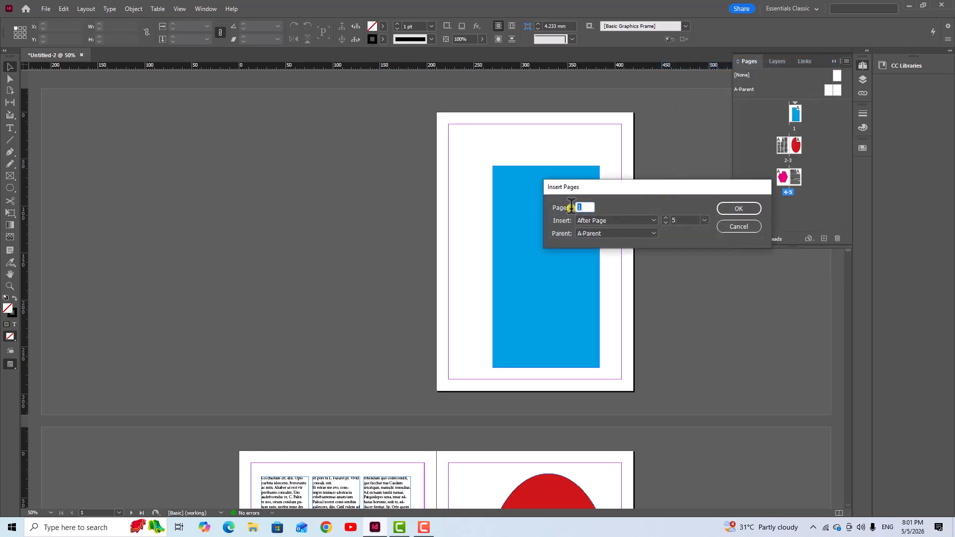
type("3")
left_click(653, 220)
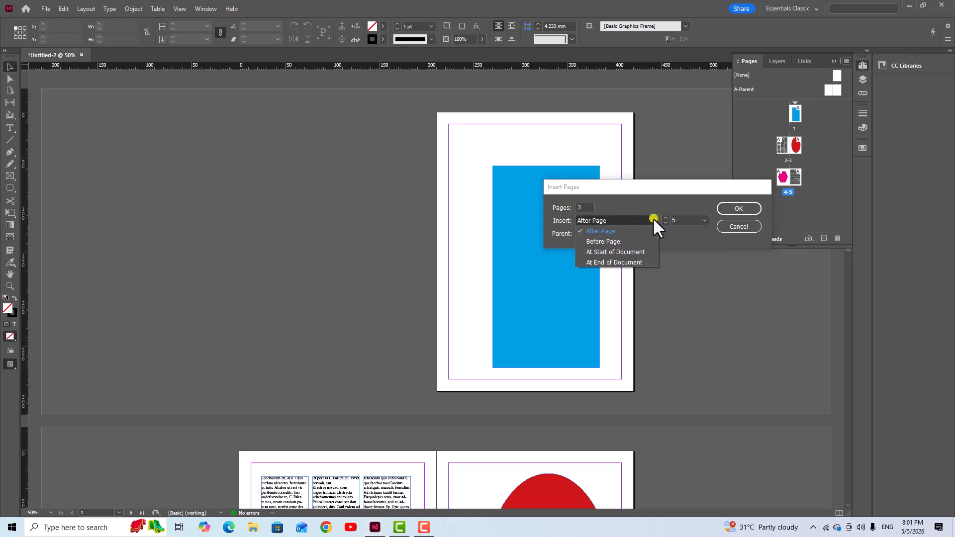
left_click(621, 253)
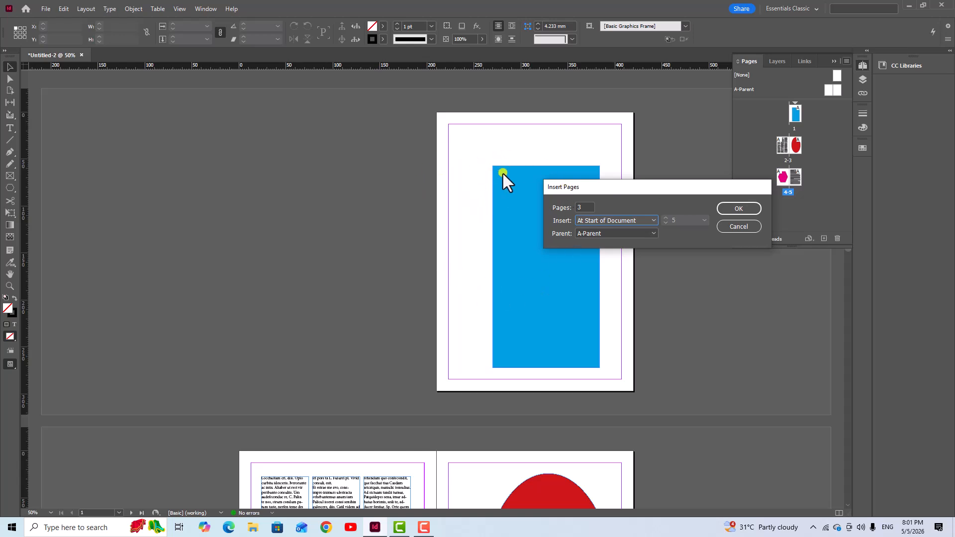
left_click(587, 207)
left_click(740, 209)
scroll(578, 244, "down", 3)
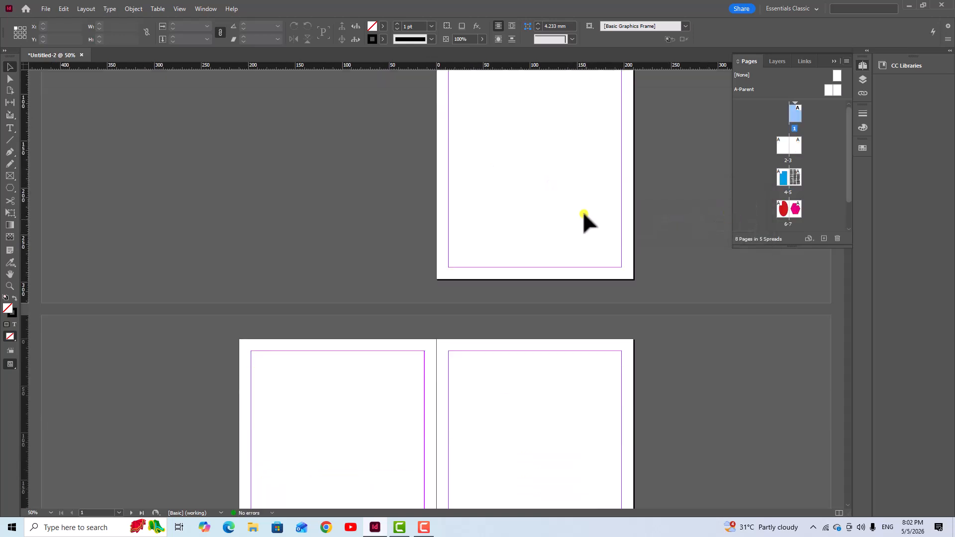
scroll(585, 218, "down", 2)
scroll(438, 330, "down", 5)
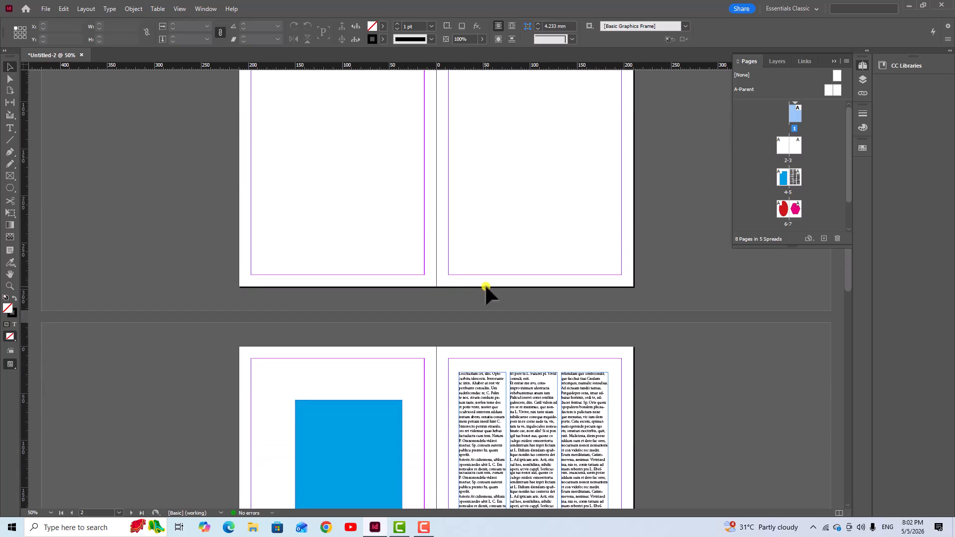
scroll(378, 373, "down", 3)
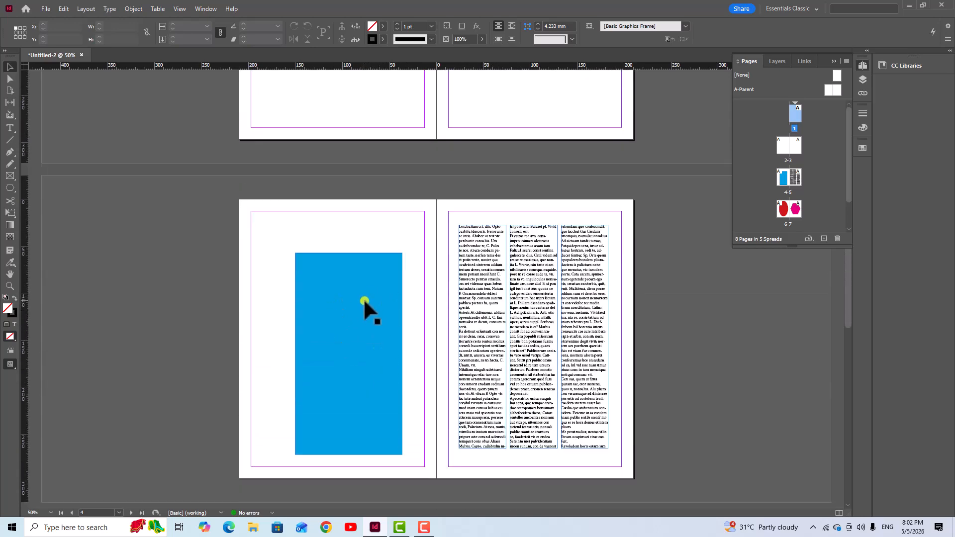
scroll(363, 299, "up", 10)
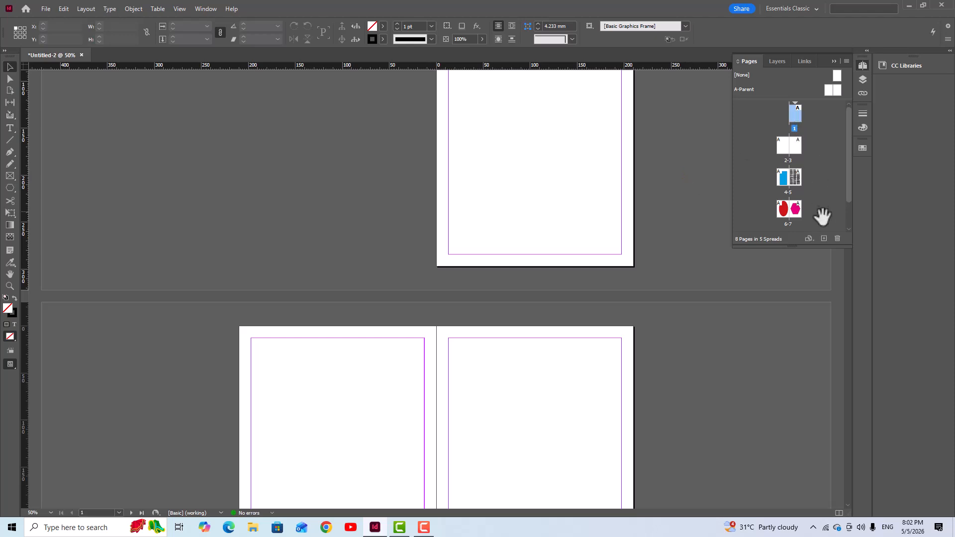
Delete the three blank pages at the start of the document.
left_click(837, 241)
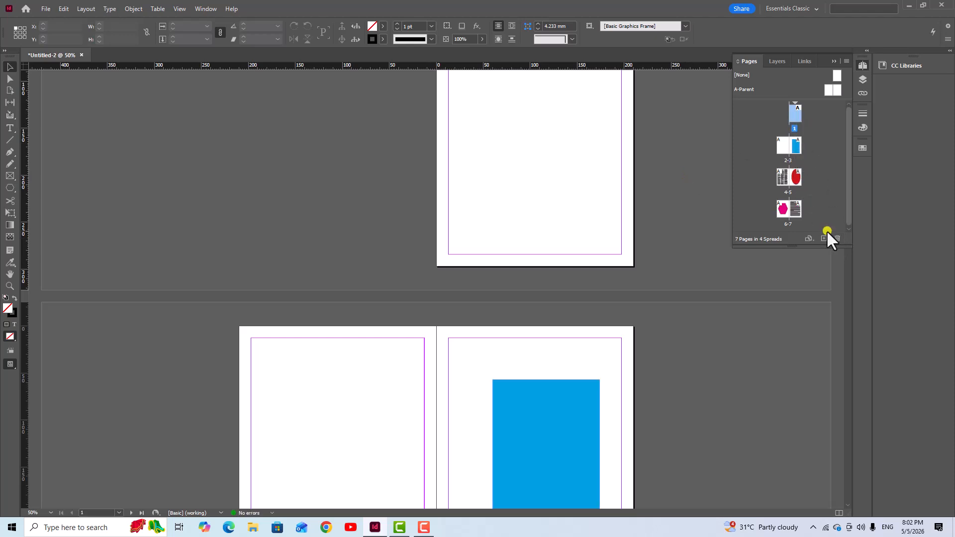
left_click(839, 240)
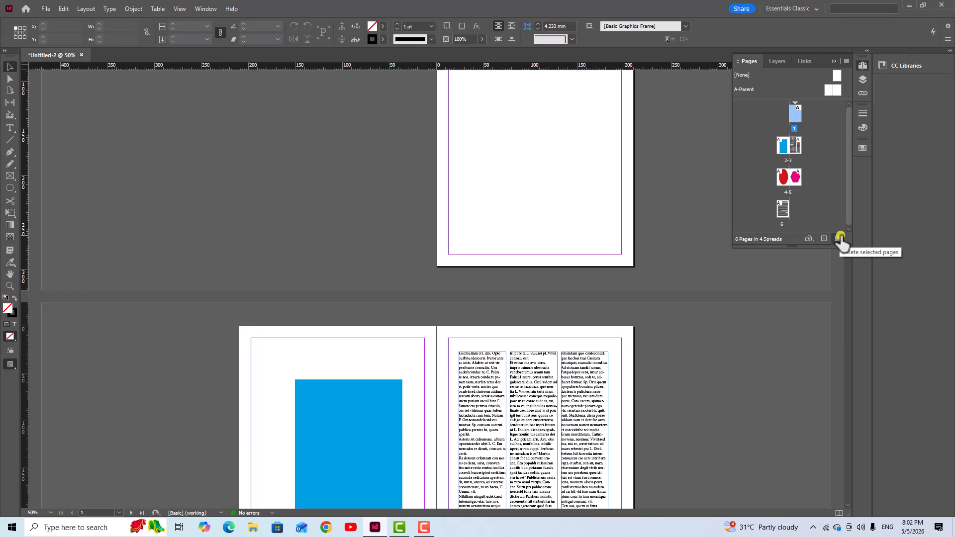
left_click(838, 239)
scroll(567, 276, "down", 10)
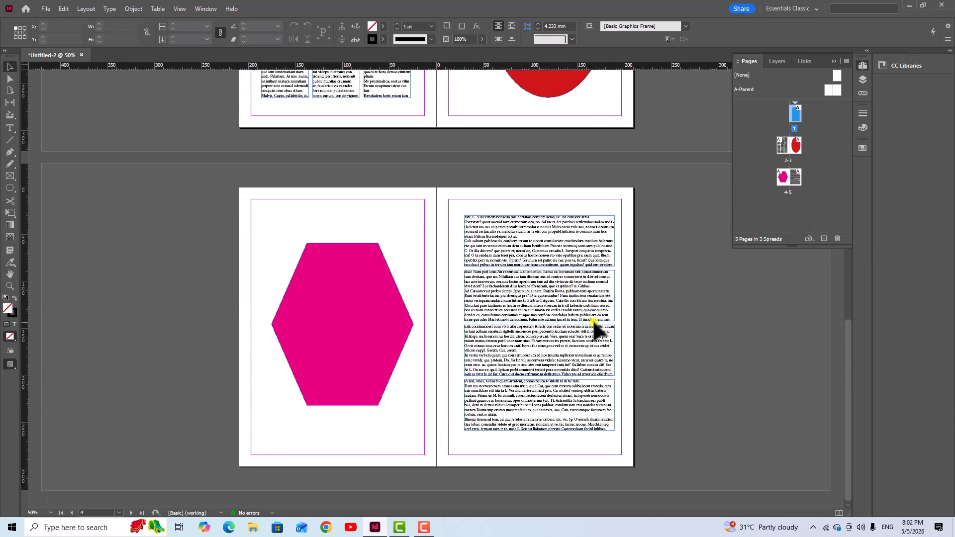
scroll(538, 288, "up", 1)
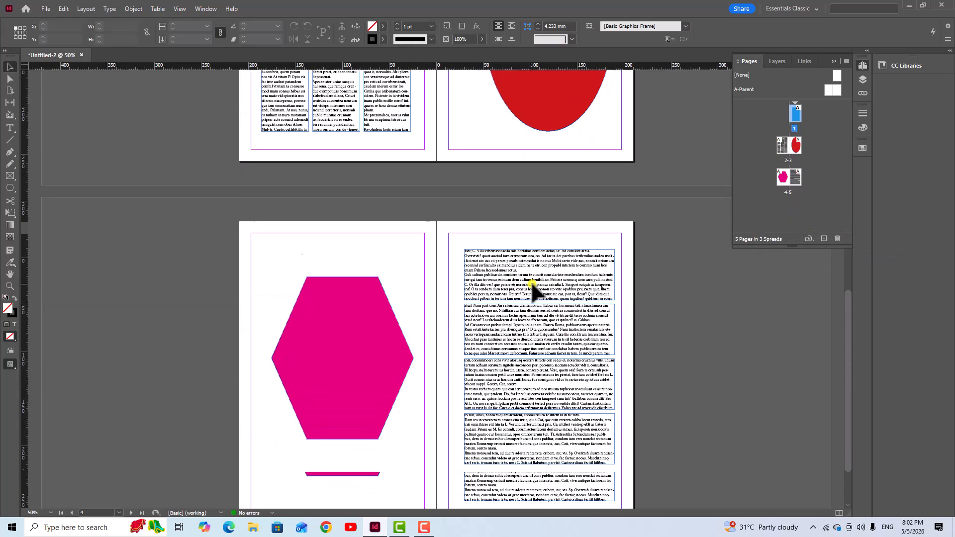
scroll(540, 288, "down", 1)
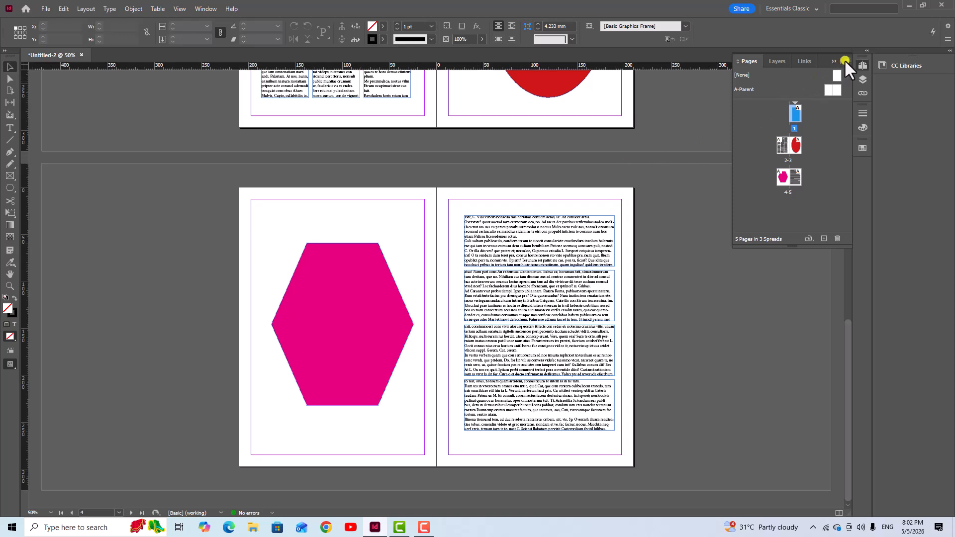
Insert 4 pages at the end of the document using A-Parent.
left_click(84, 7)
mouse_move(201, 20)
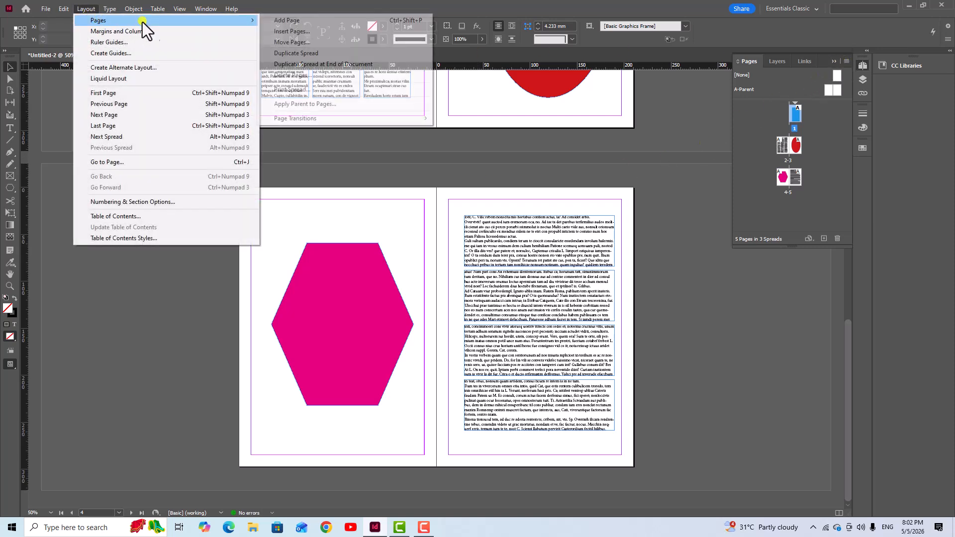
left_click(303, 32)
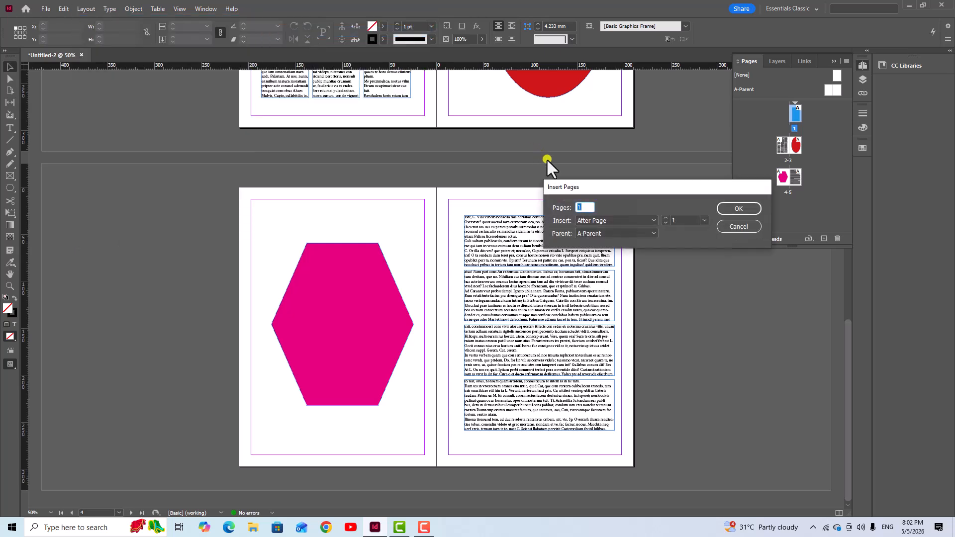
left_click(650, 220)
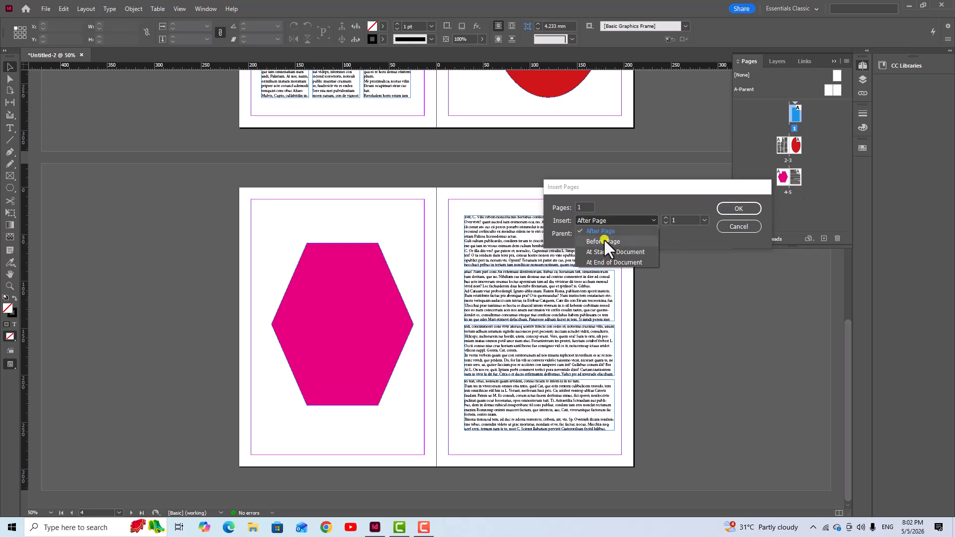
left_click(607, 263)
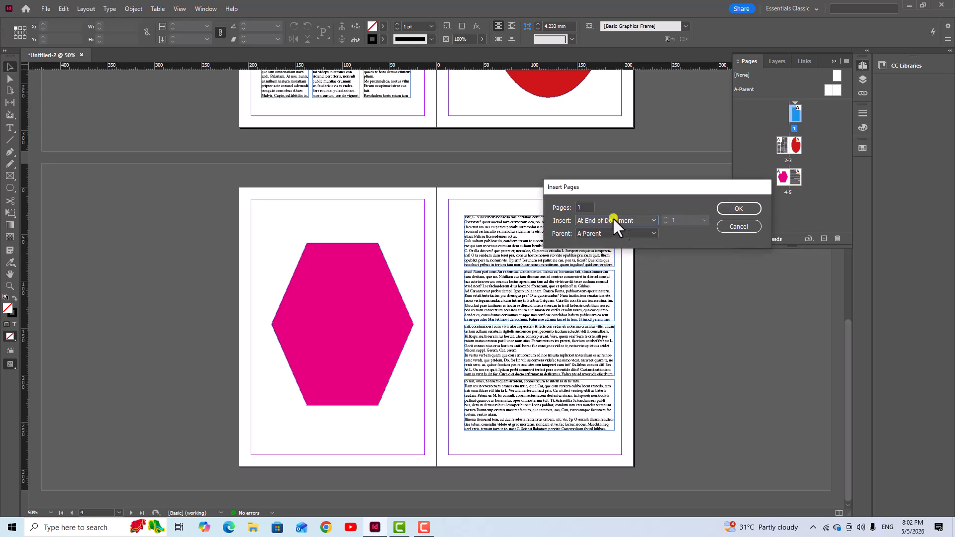
double_click(584, 208)
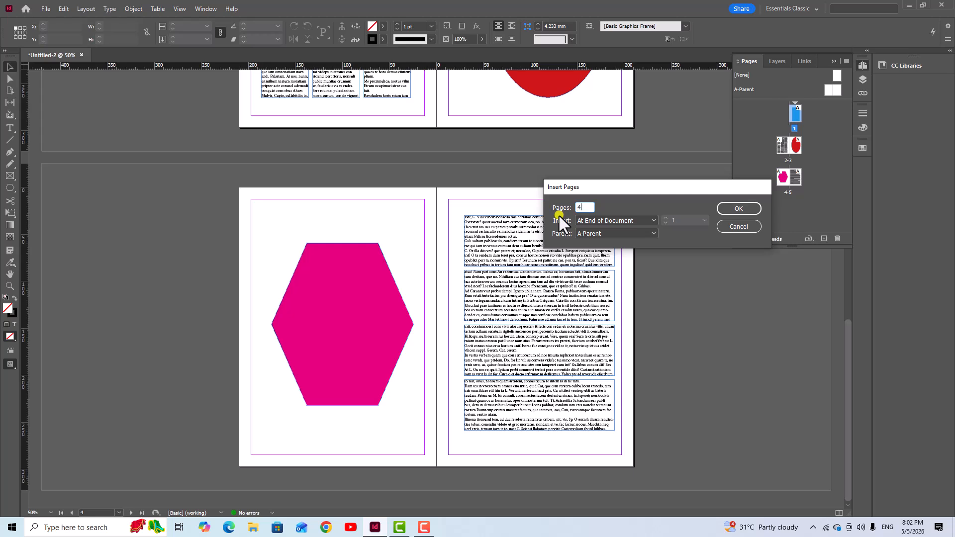
left_click(736, 210)
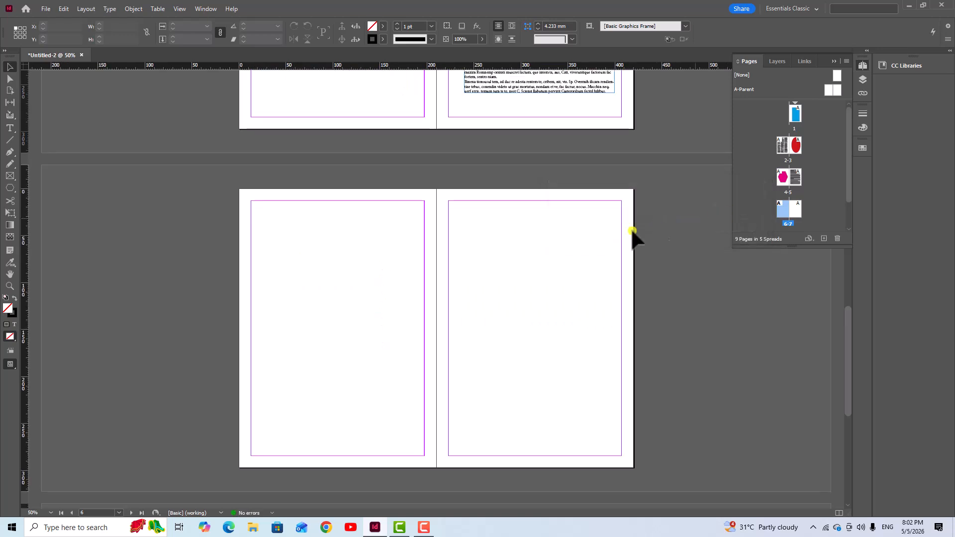
Examine the original hexagon and text spread and the new blank spreads that follow it.
scroll(565, 247, "up", 3)
scroll(547, 219, "up", 2)
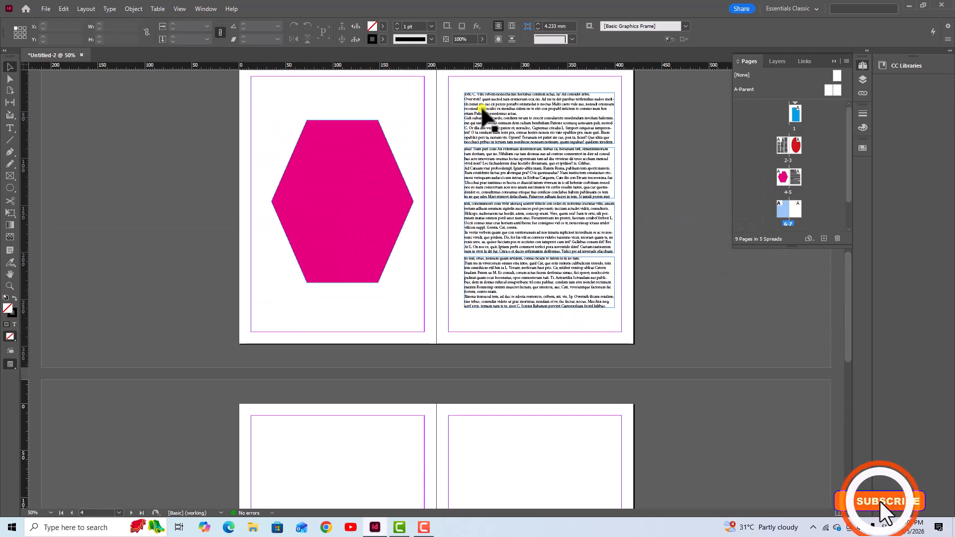
scroll(531, 206, "down", 10)
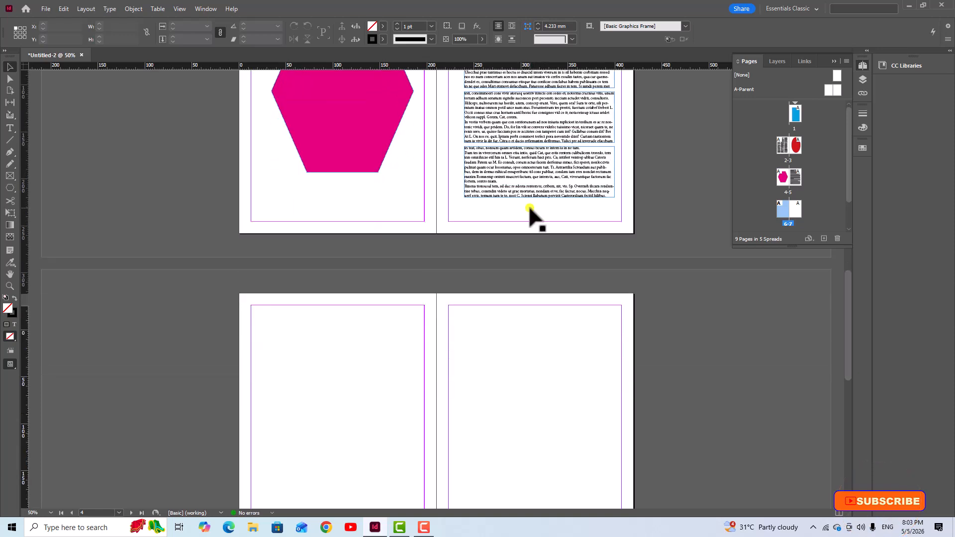
scroll(538, 199, "down", 5)
scroll(540, 213, "up", 4)
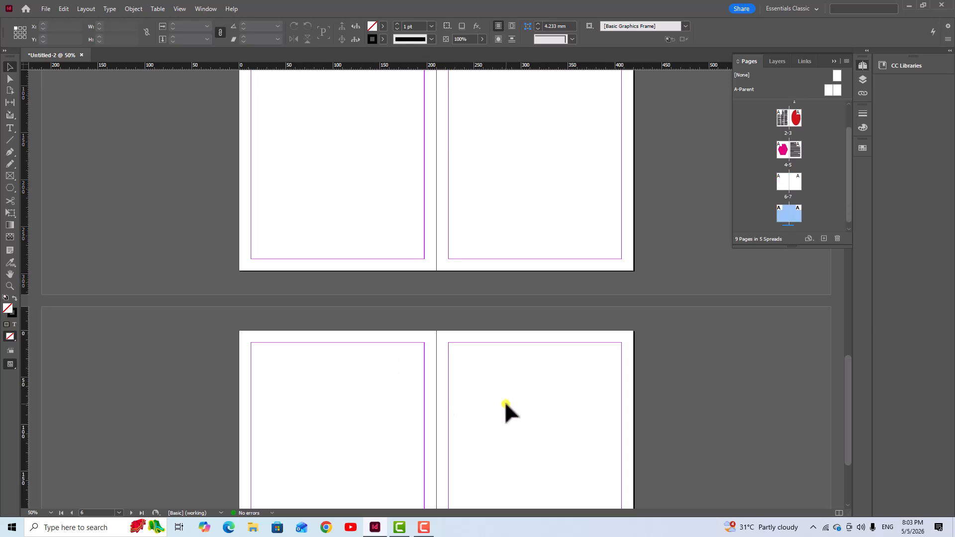
scroll(485, 280, "down", 1)
scroll(466, 286, "up", 7)
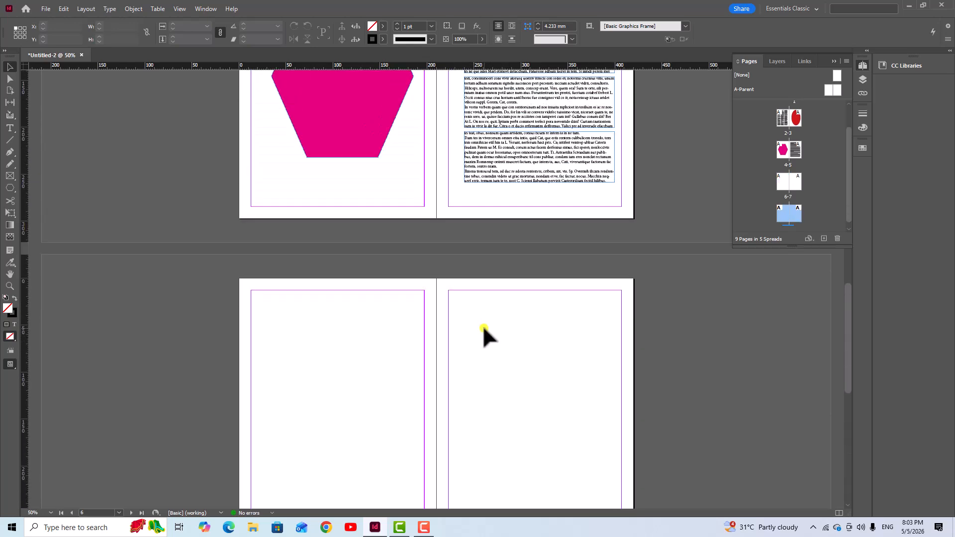
scroll(483, 326, "up", 1)
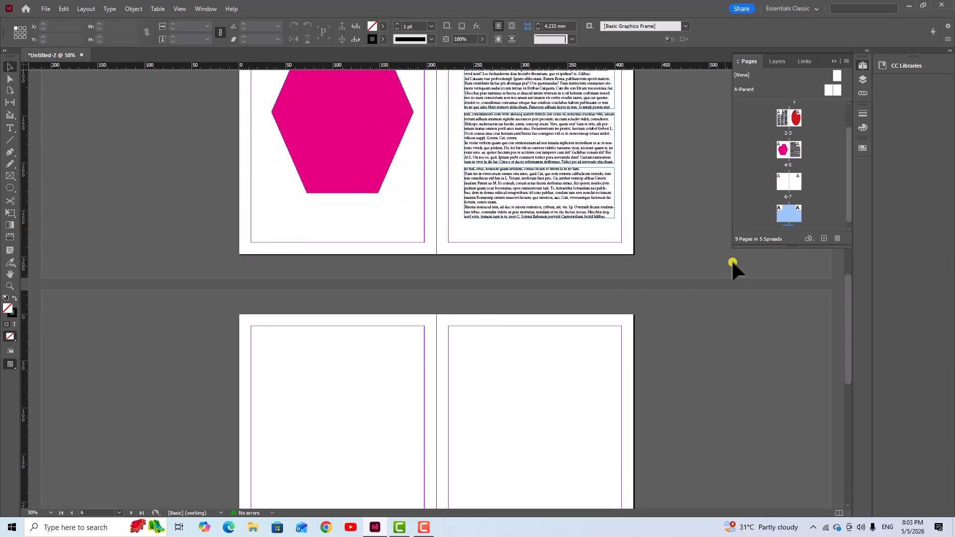
Delete the four blank pages 6 to 9 at the end of the document.
left_click(789, 188, "shift")
left_click(810, 239)
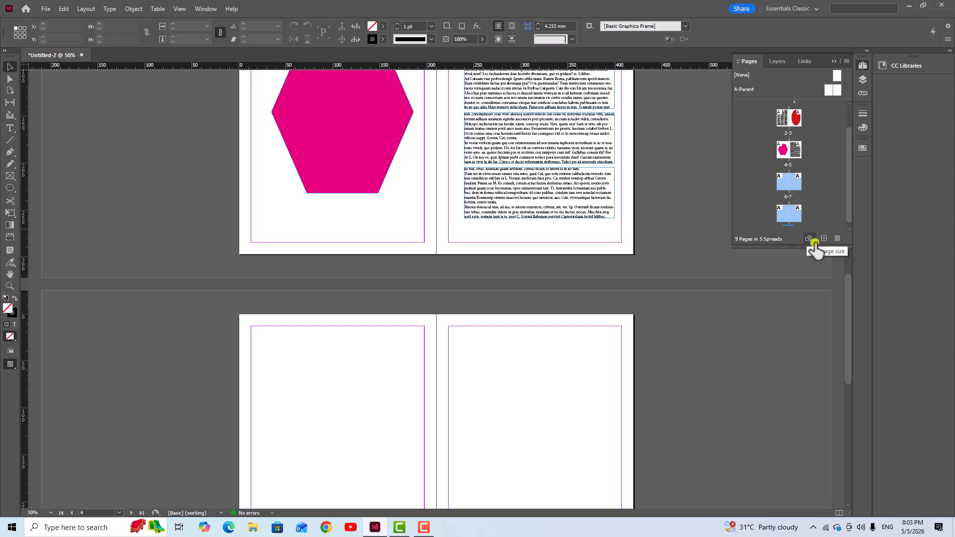
left_click(838, 239)
scroll(617, 299, "up", 7)
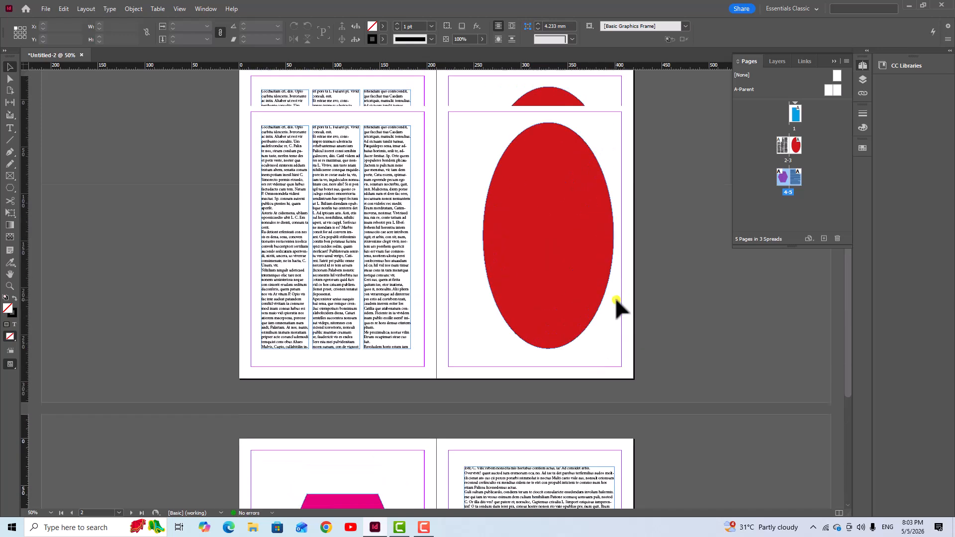
scroll(615, 297, "up", 7)
scroll(542, 254, "down", 3)
scroll(512, 246, "up", 3)
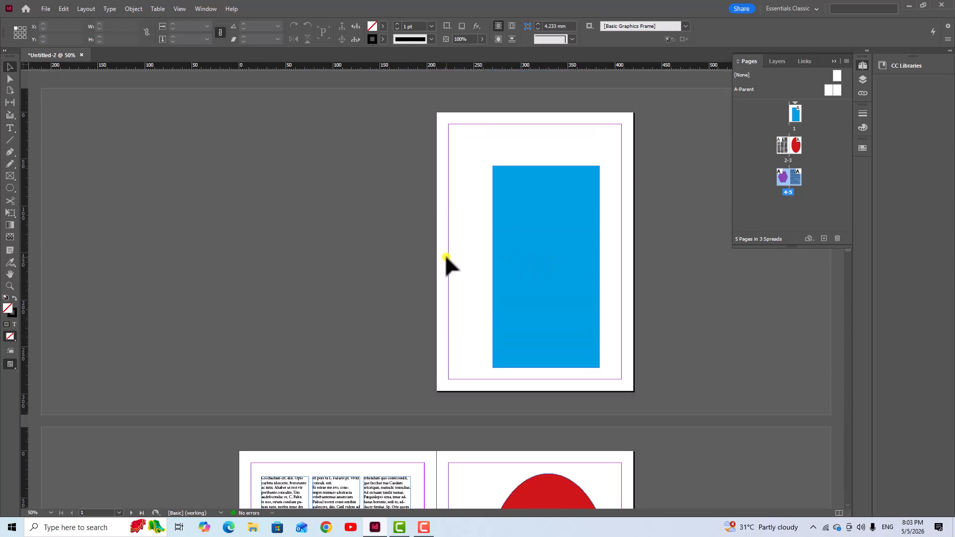